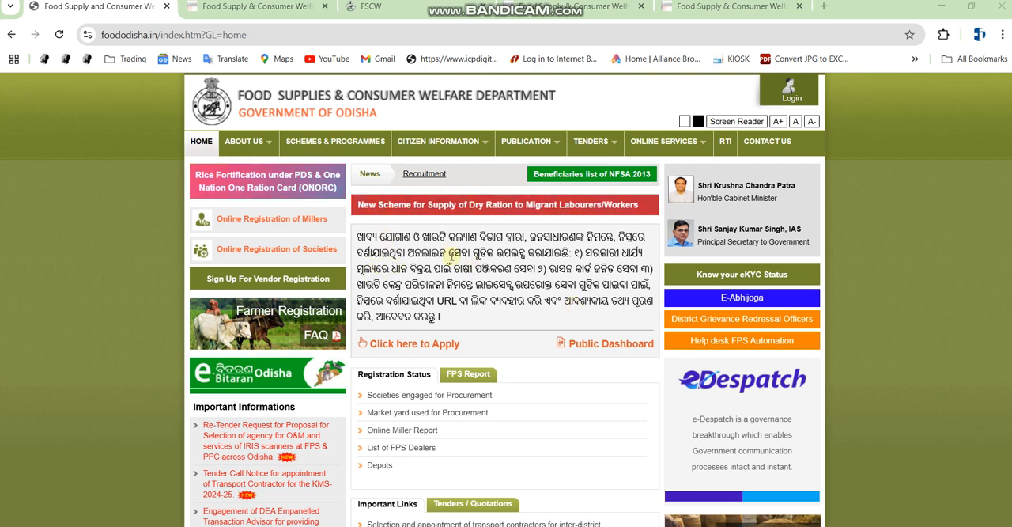
Switch between the open Food Supplies & Consumer Welfare Department tabs to review each page
click(232, 5)
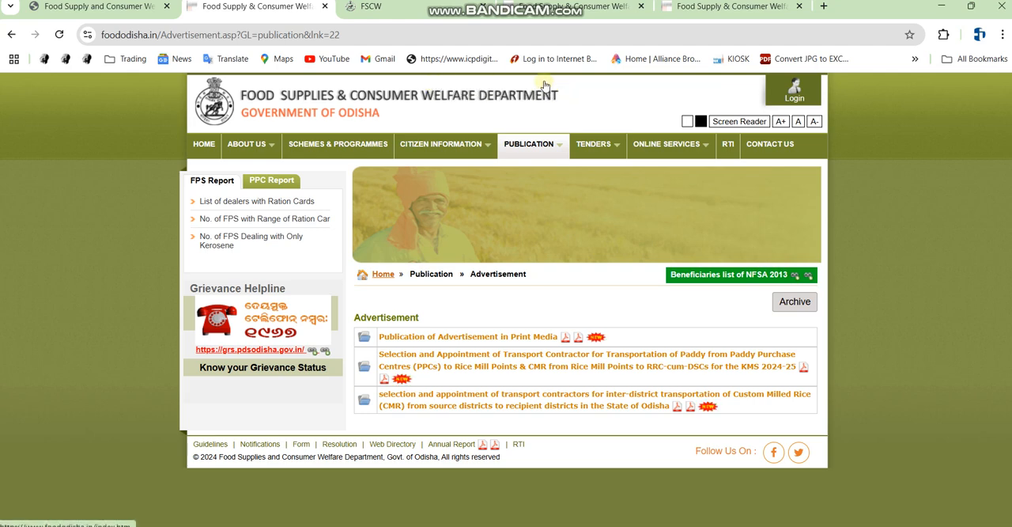
click(398, 9)
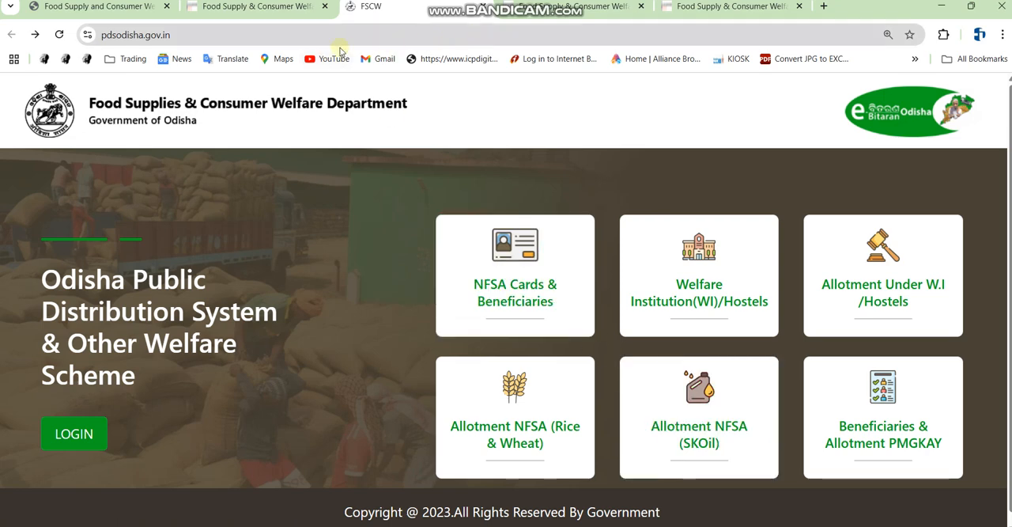
click(288, 9)
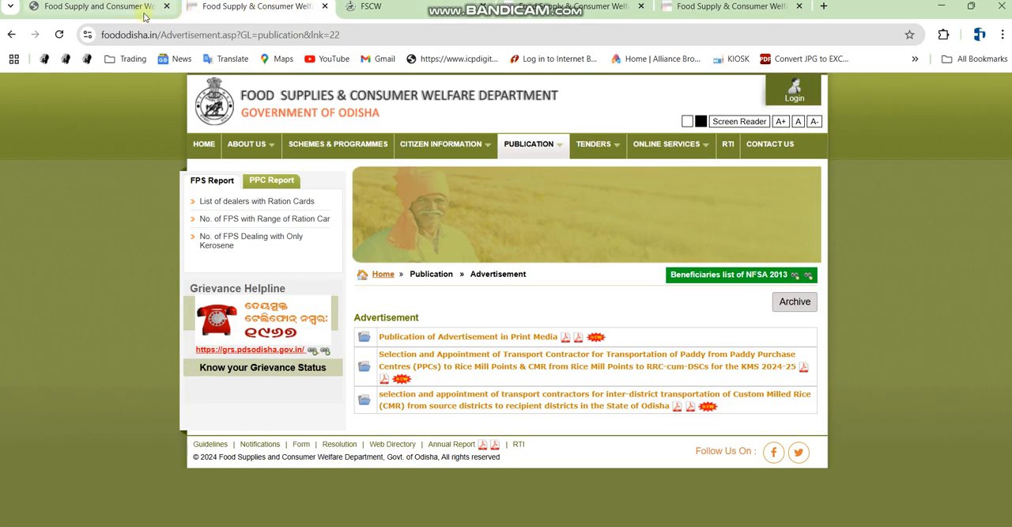
mouse_move(117, 13)
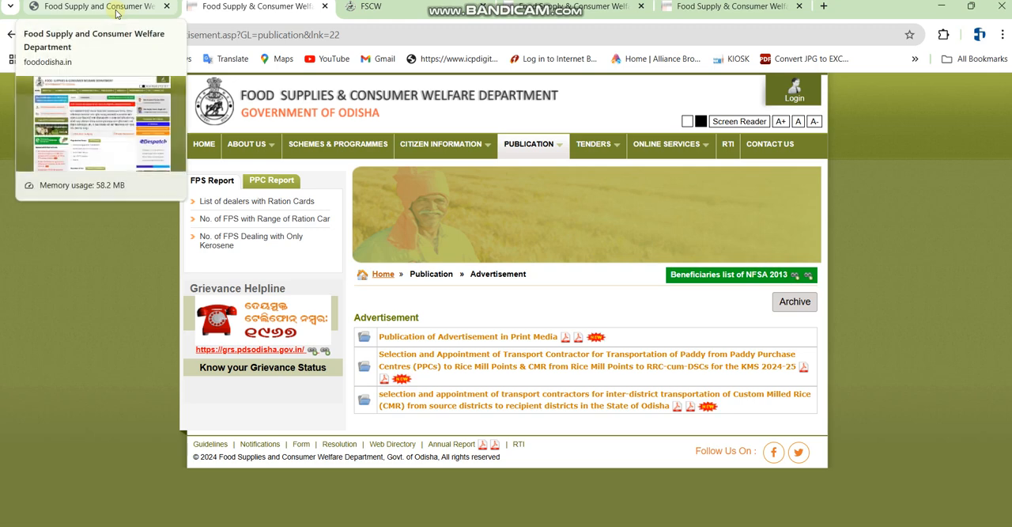
click(121, 11)
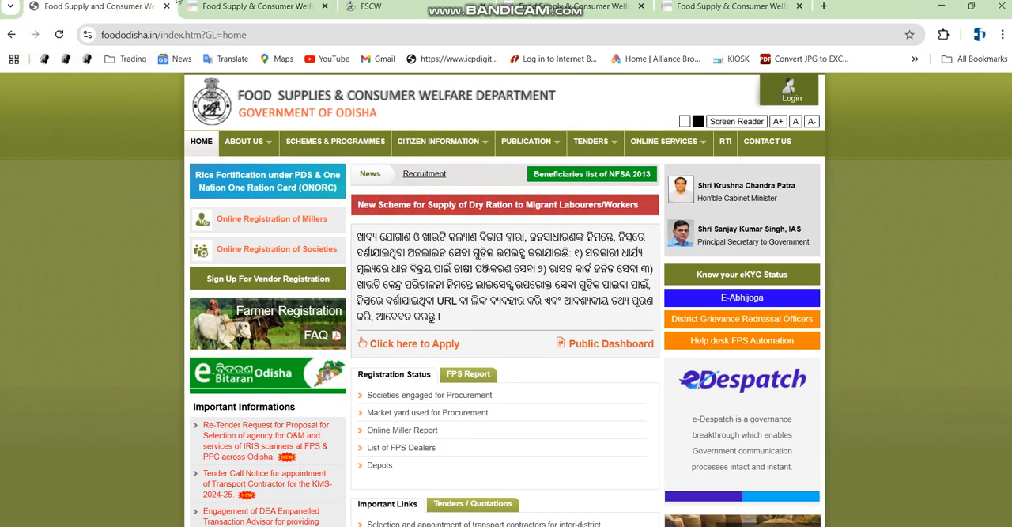
click(250, 8)
click(101, 11)
click(218, 8)
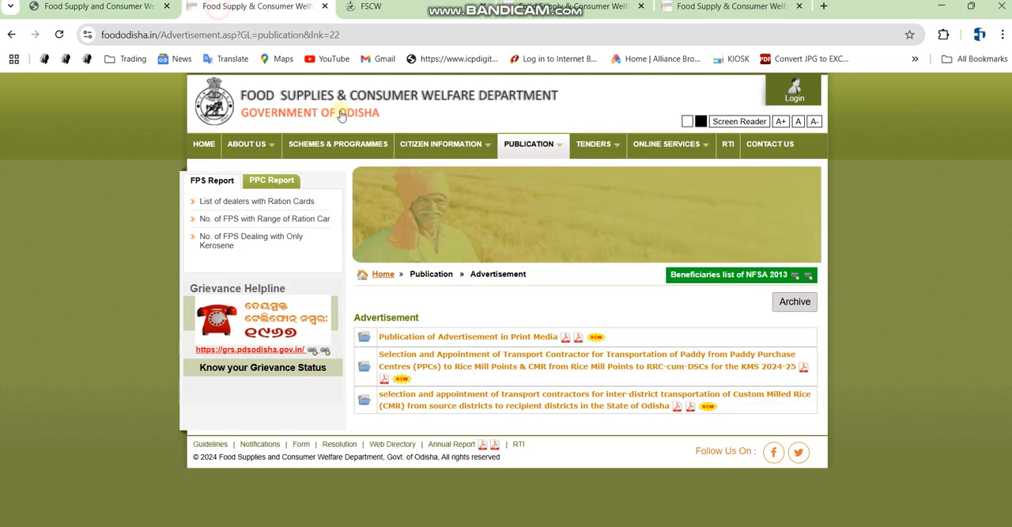
click(420, 8)
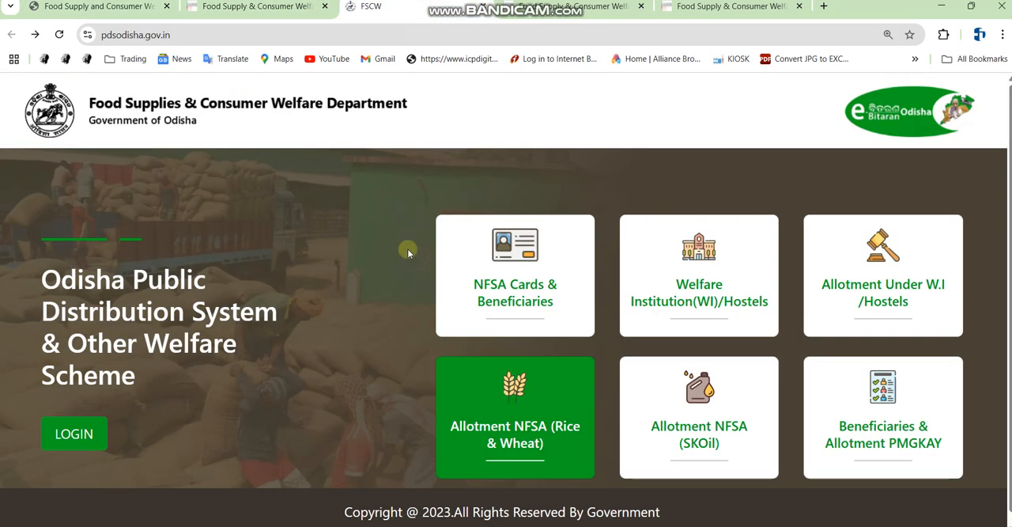
Close the extra browser tabs and open Google in a new tab
click(641, 7)
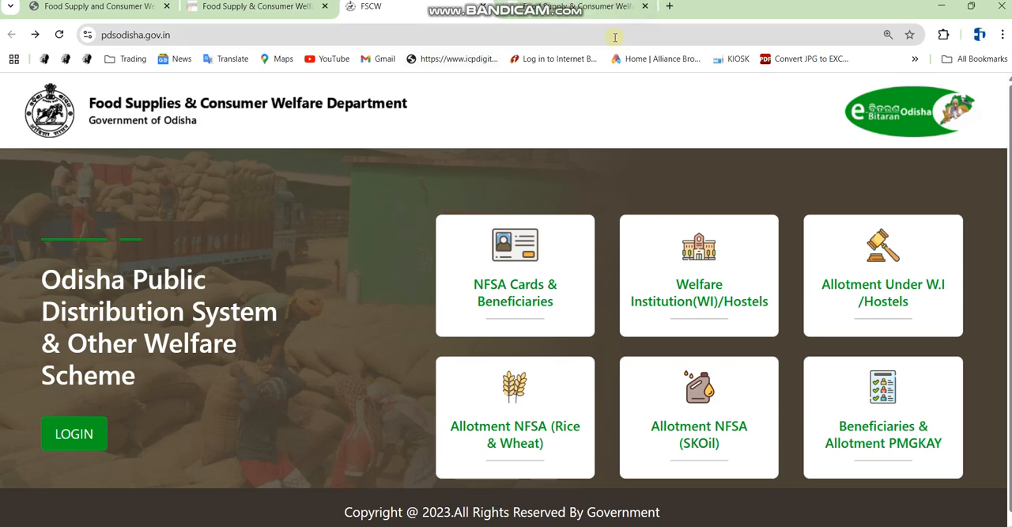
click(642, 8)
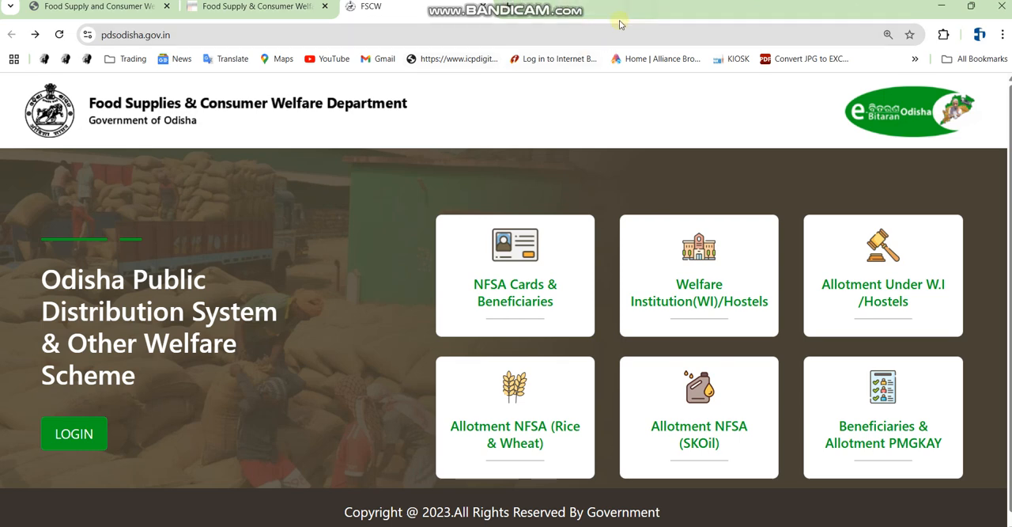
click(520, 9)
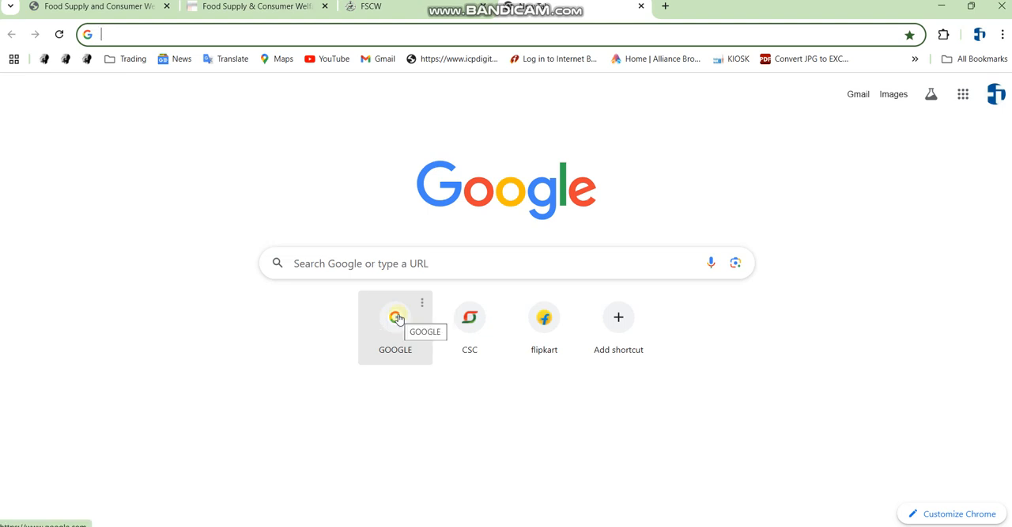
click(398, 318)
click(381, 231)
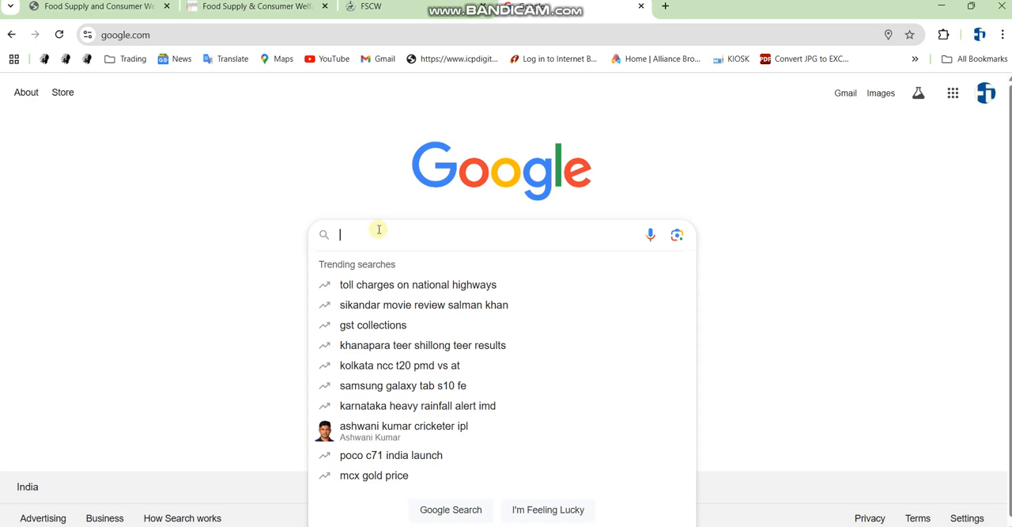
Search Google for food odisha using the suggested query
text(FODD)
key(BackSpace)
key(BackSpace)
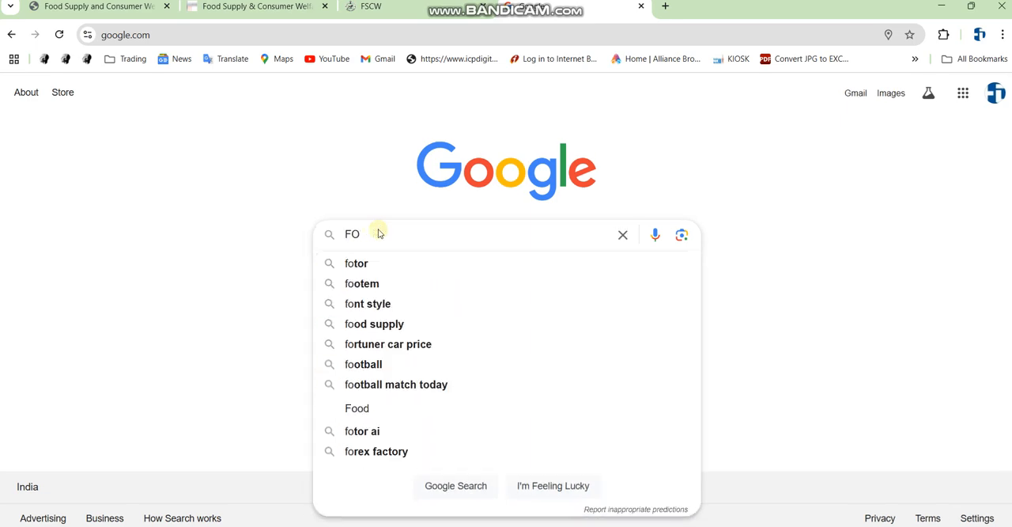
text(OD OD)
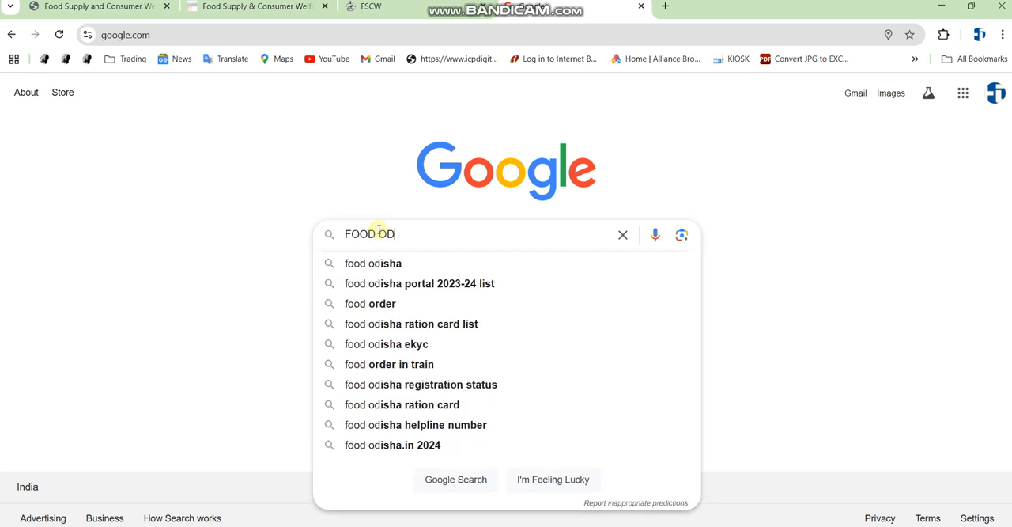
text(I)
click(386, 262)
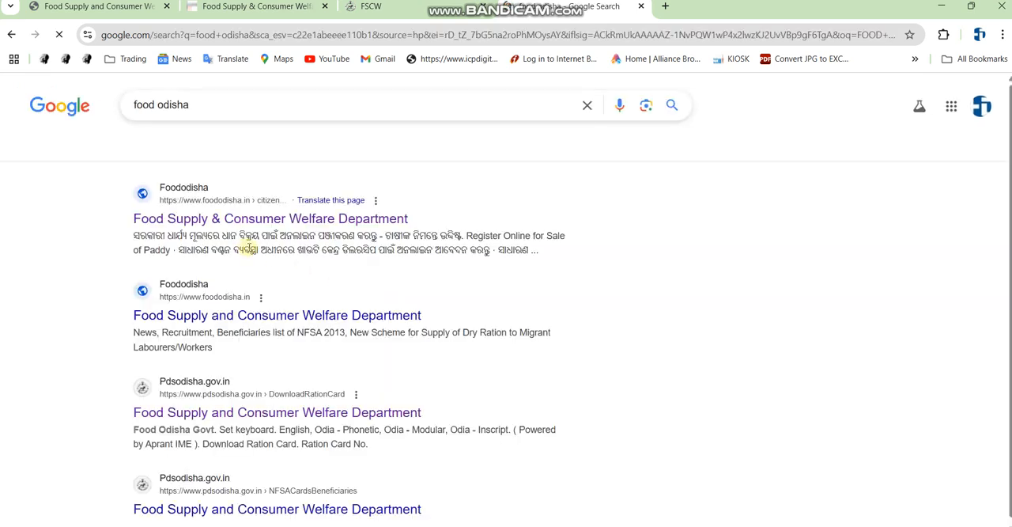
Open the foododisha.in Food Supply & Consumer Welfare Department result
key(ctrl+alt+d)
drag(151, 173, 473, 260)
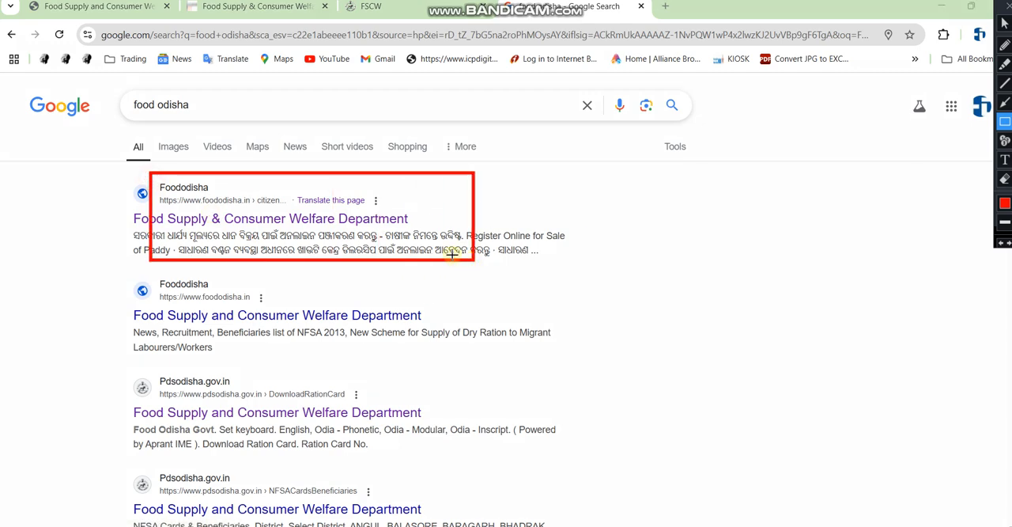
key(ctrl+alt+d)
click(293, 224)
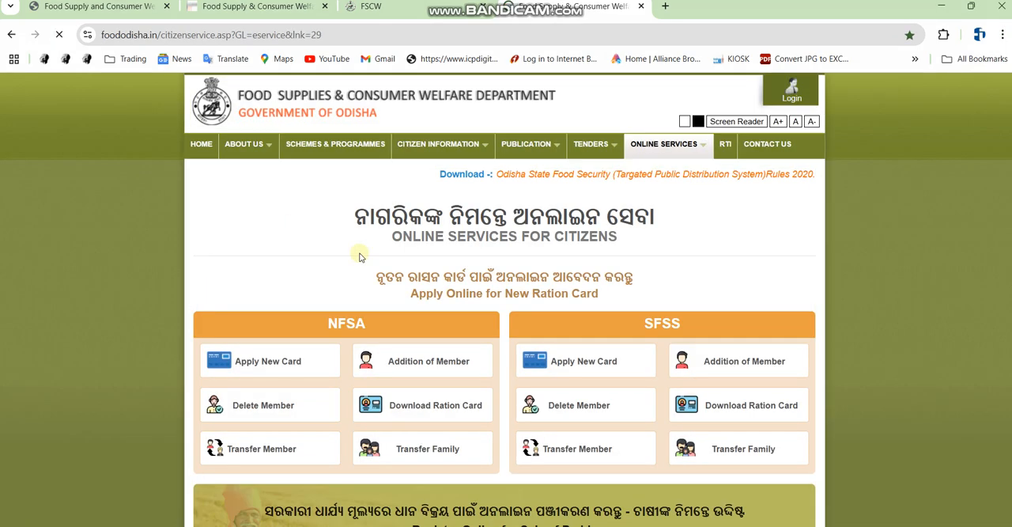
key(ctrl+alt+d)
mouse_move(329, 190)
mouse_down()
mouse_move(507, 261)
mouse_move(673, 257)
mouse_up()
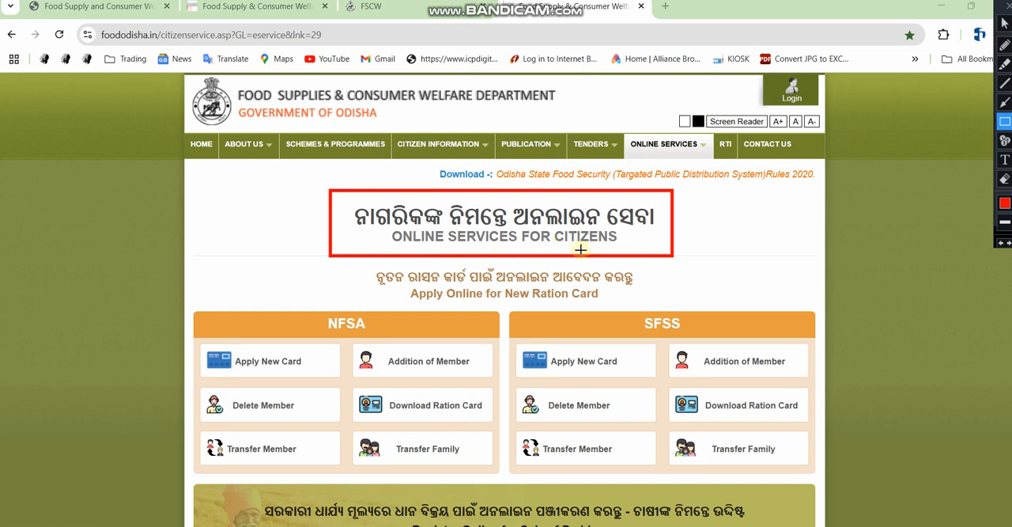
key(ctrl+alt+d)
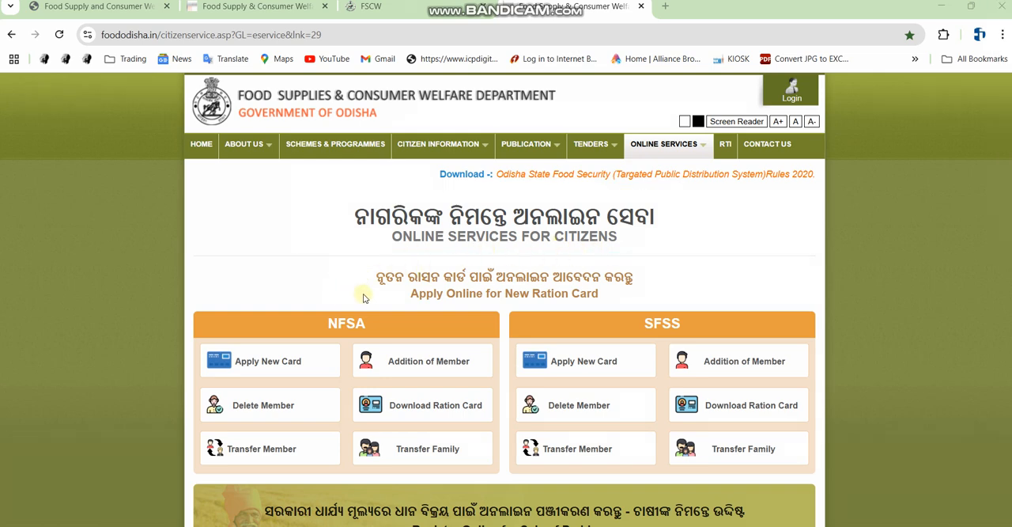
Open the NFSA Apply New Card form from the Online Services for Citizens page
scroll(426, 321, down, 1)
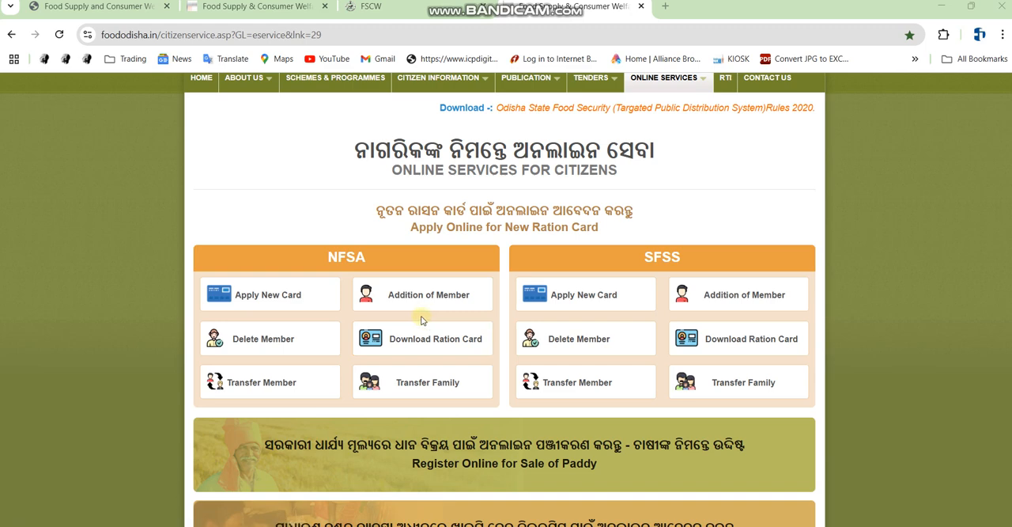
key(ctrl+alt+d)
mouse_move(309, 238)
mouse_down()
mouse_move(368, 285)
mouse_move(391, 280)
mouse_up()
mouse_move(629, 239)
mouse_down()
mouse_move(670, 273)
mouse_move(712, 276)
mouse_up()
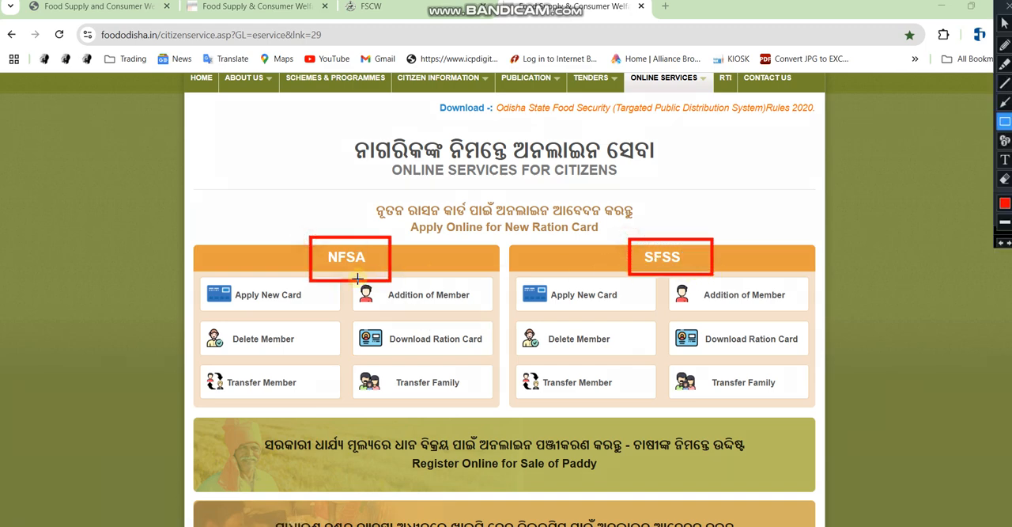
key(ctrl+alt+d)
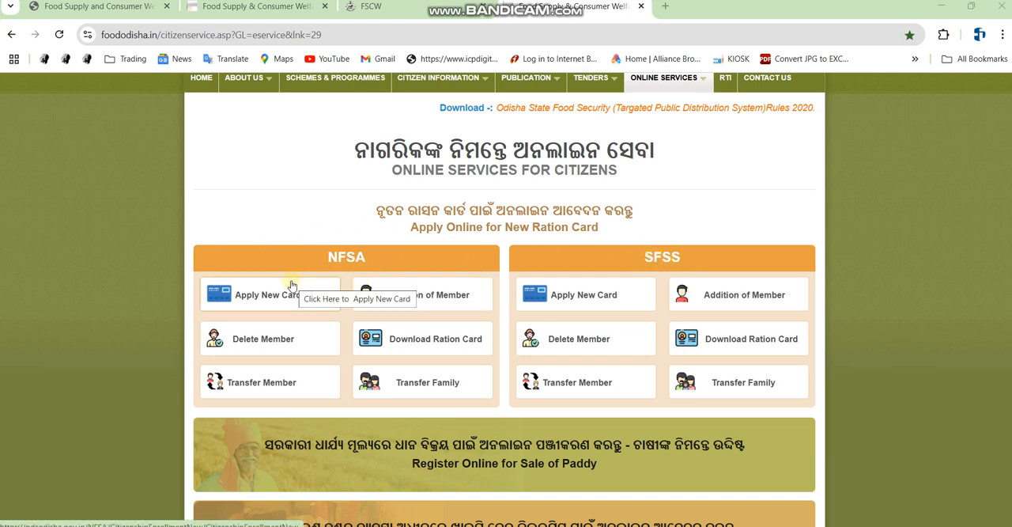
key(ctrl+alt+d)
drag(204, 272, 343, 314)
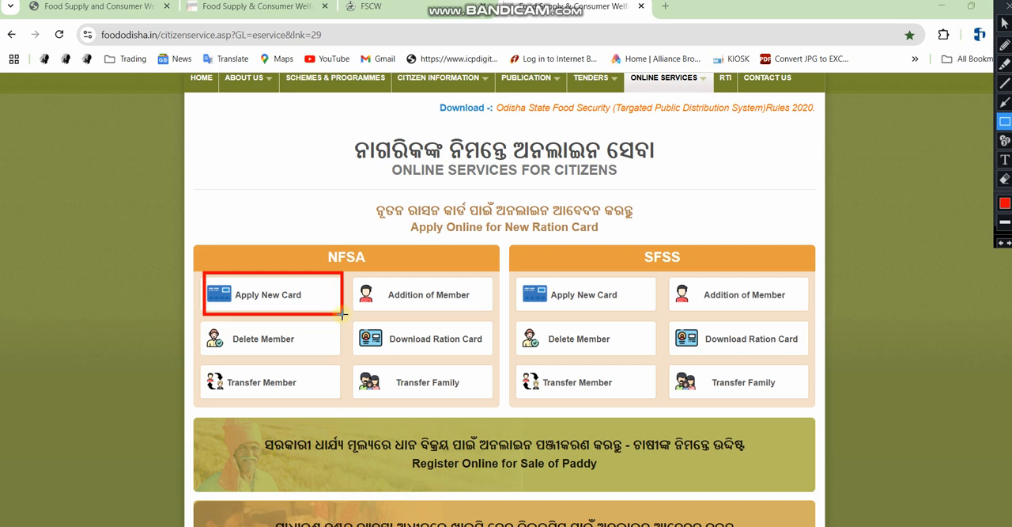
key(ctrl+alt+d)
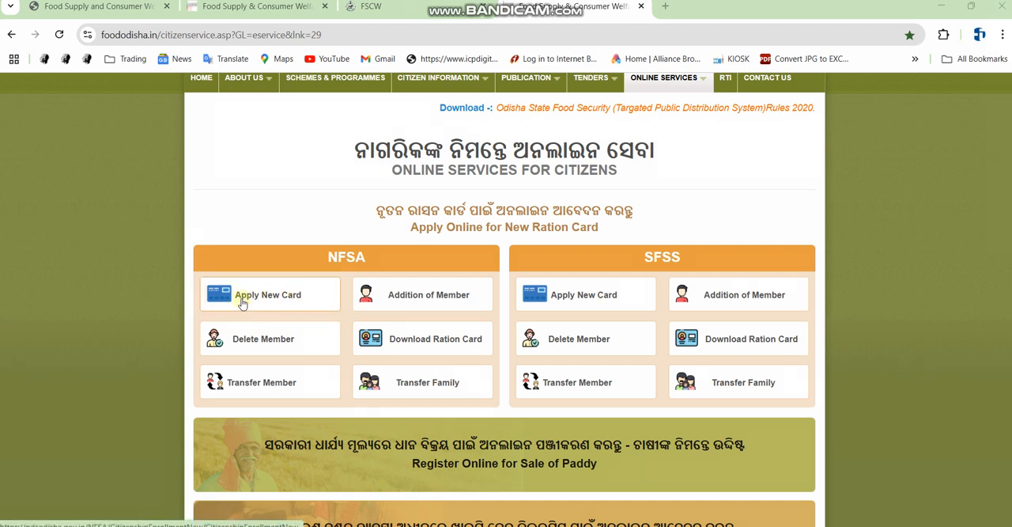
key(ctrl+alt+d)
drag(222, 283, 311, 314)
key(ctrl+alt+d)
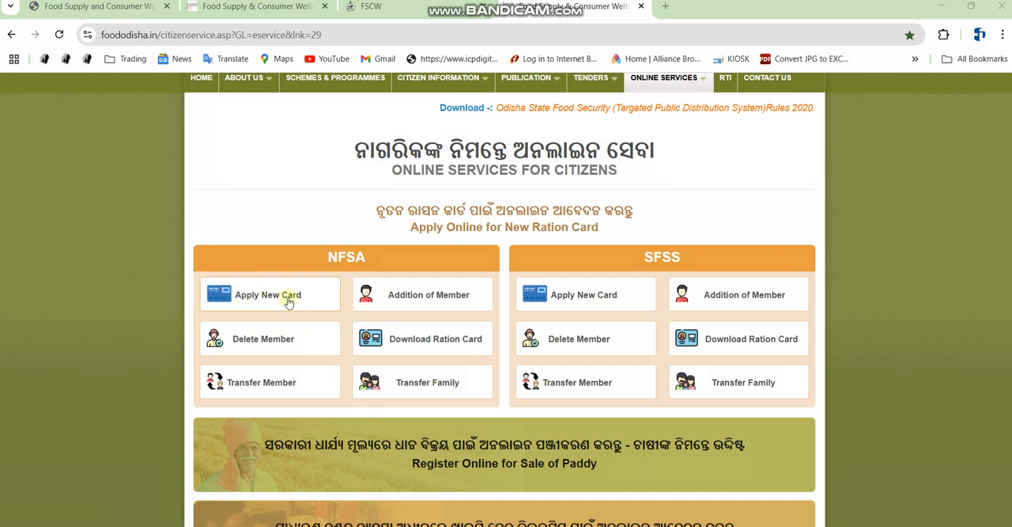
click(289, 301)
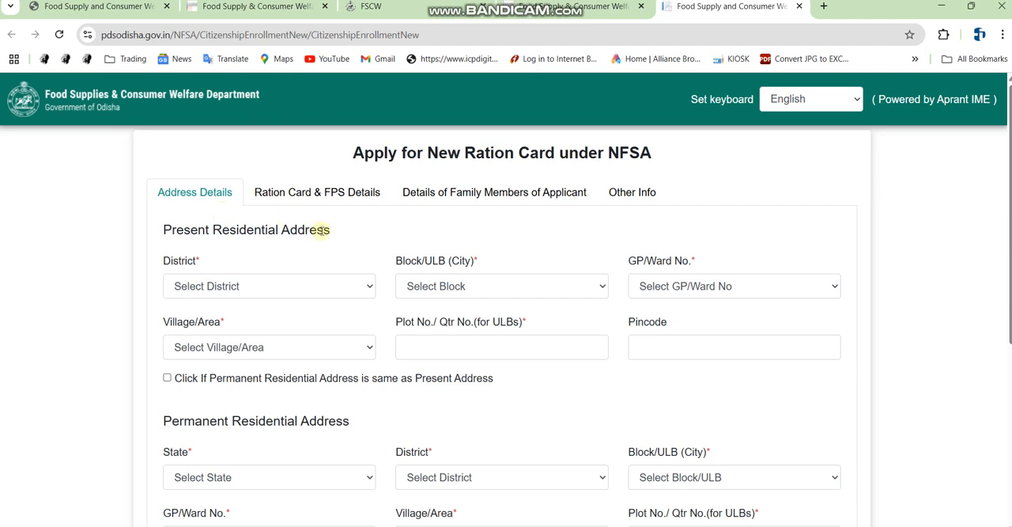
Set the present address district to BALASORE and the block to BHOGRAI
click(237, 284)
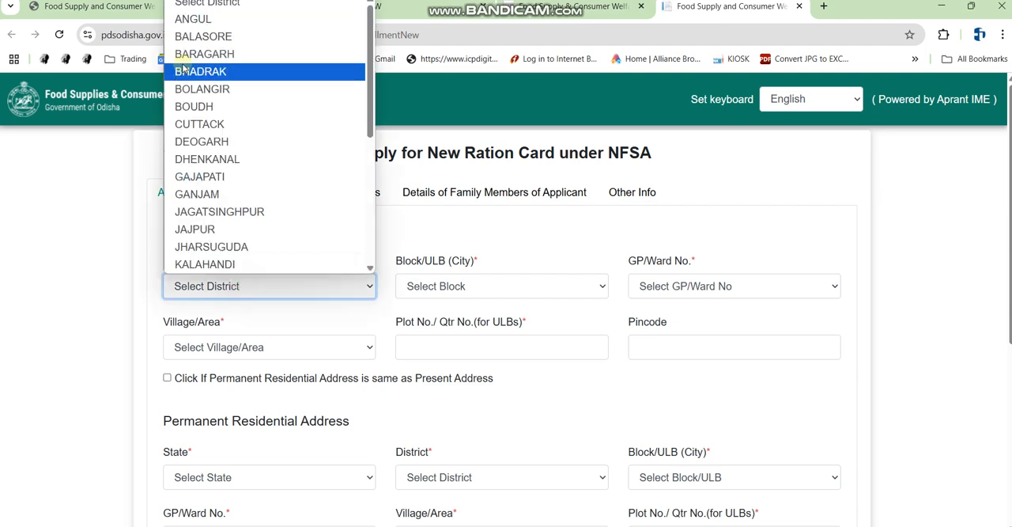
click(236, 37)
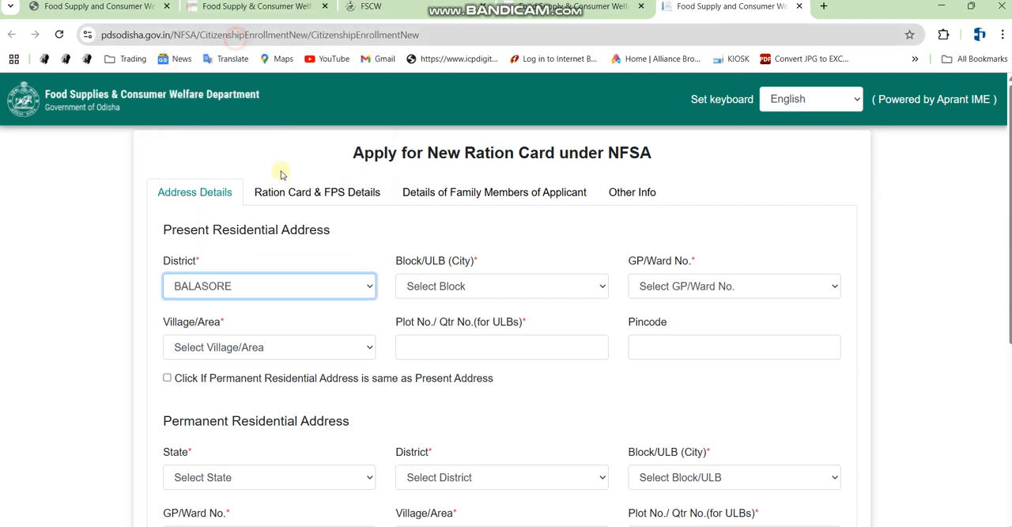
click(457, 289)
click(466, 90)
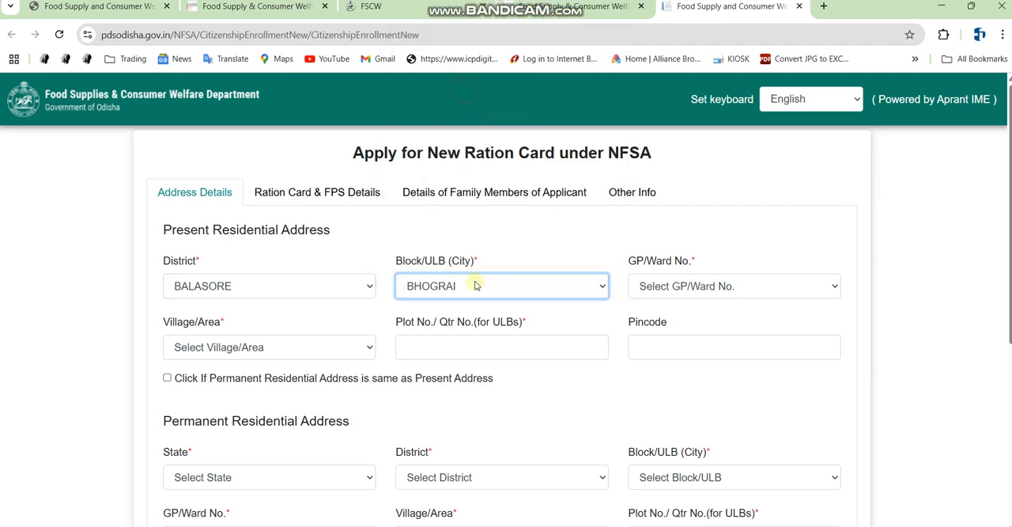
click(655, 289)
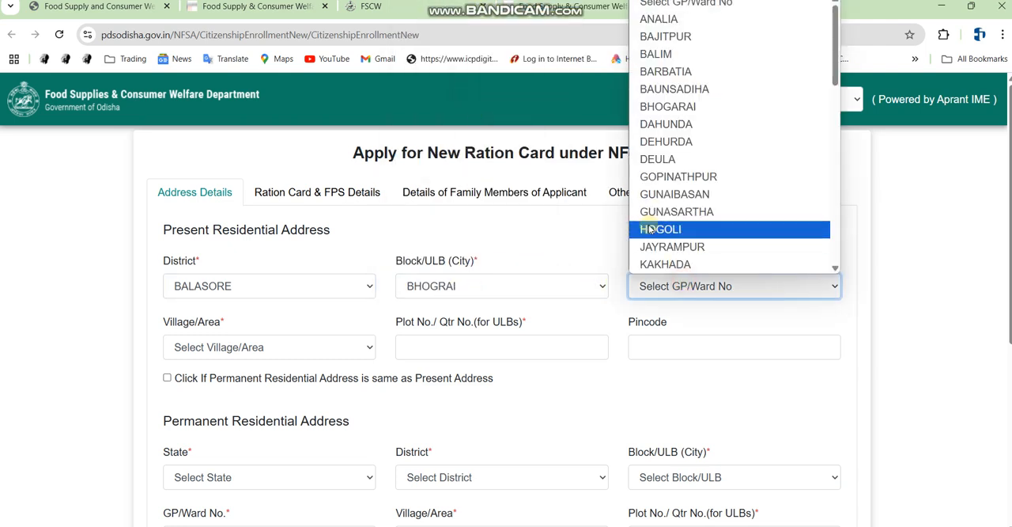
text(kh)
key(Return)
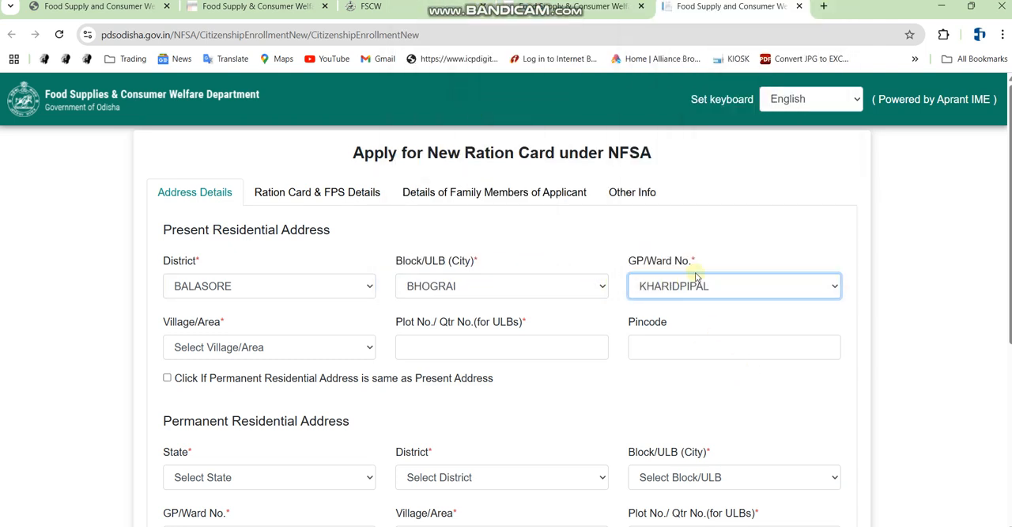
click(271, 346)
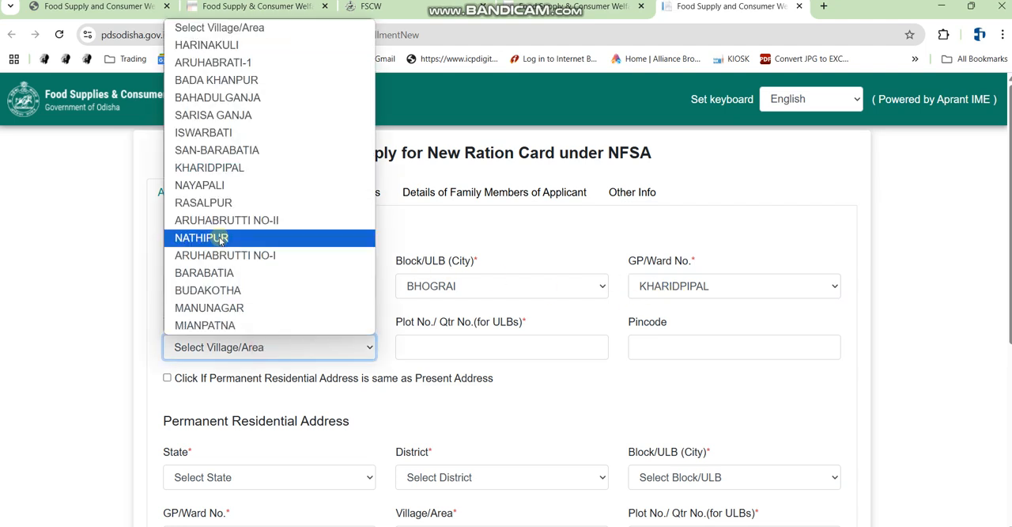
text(n)
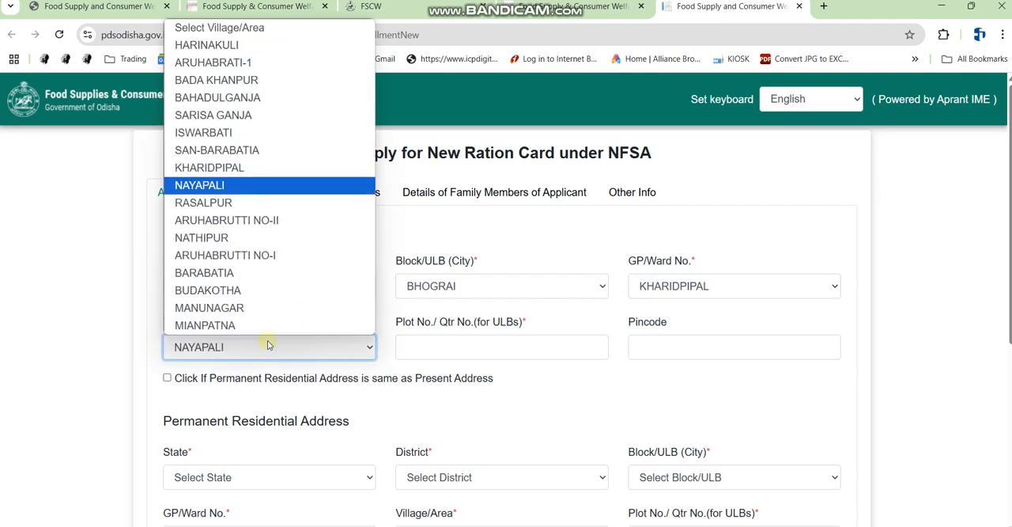
key(Return)
click(499, 347)
key(ctrl+alt+d)
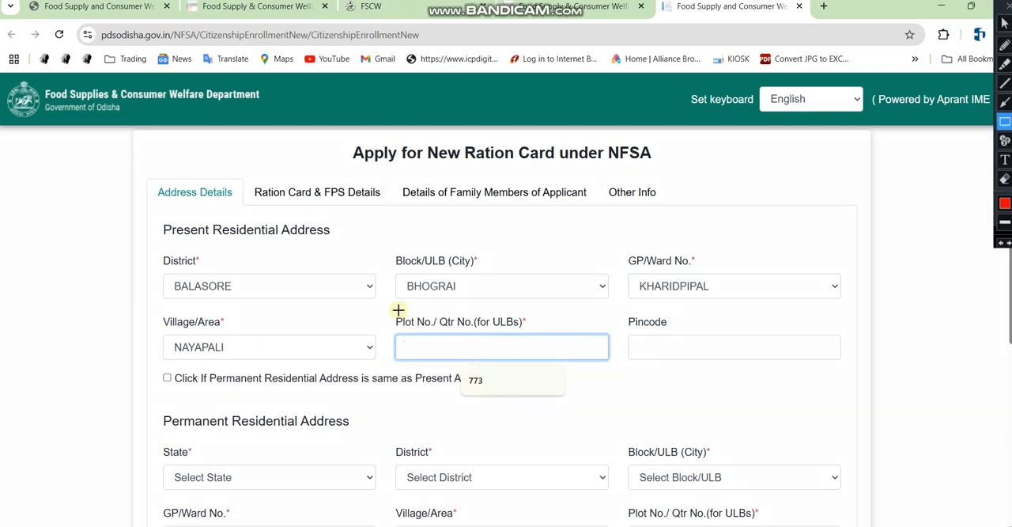
drag(399, 310, 561, 353)
key(Escape)
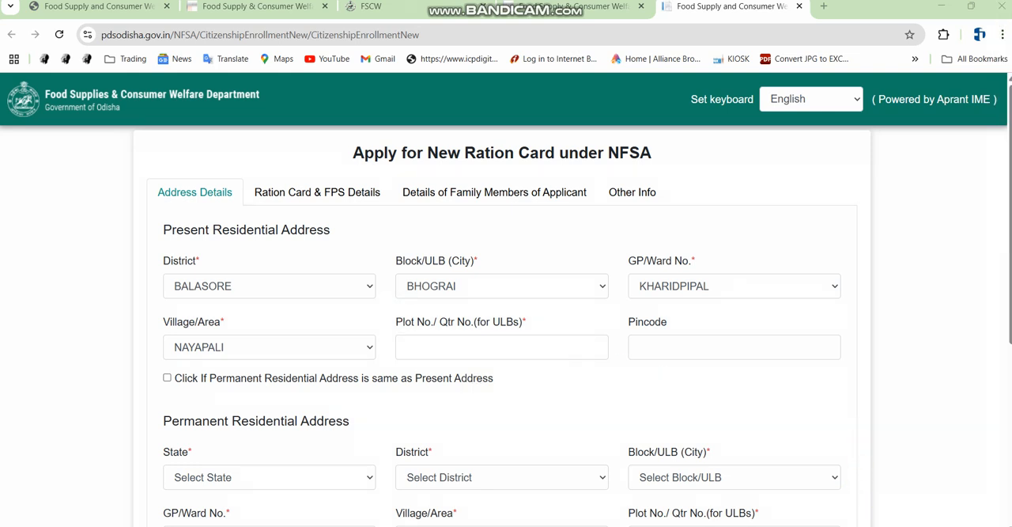
key(ctrl+alt+d)
drag(400, 313, 567, 388)
key(Escape)
key(ctrl+alt+d)
drag(399, 310, 583, 379)
key(Escape)
click(436, 346)
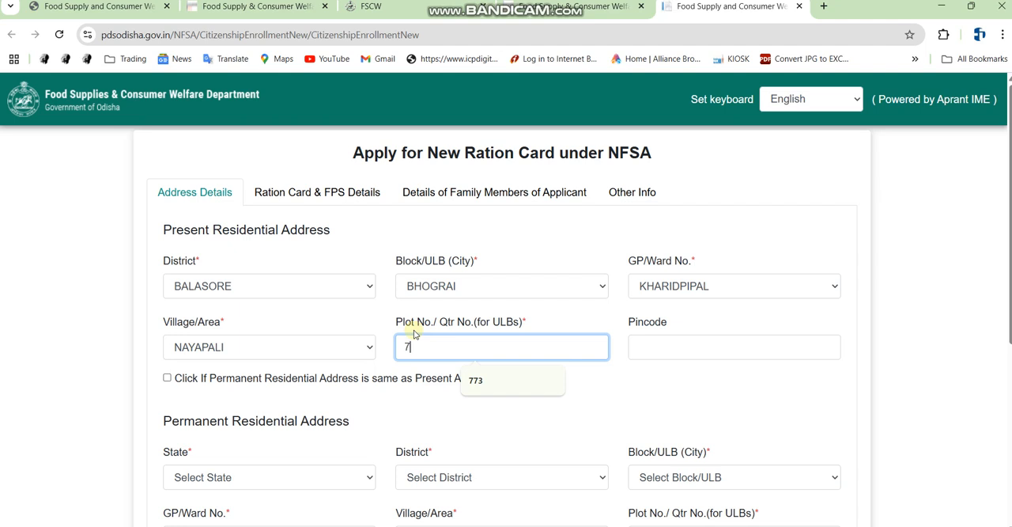
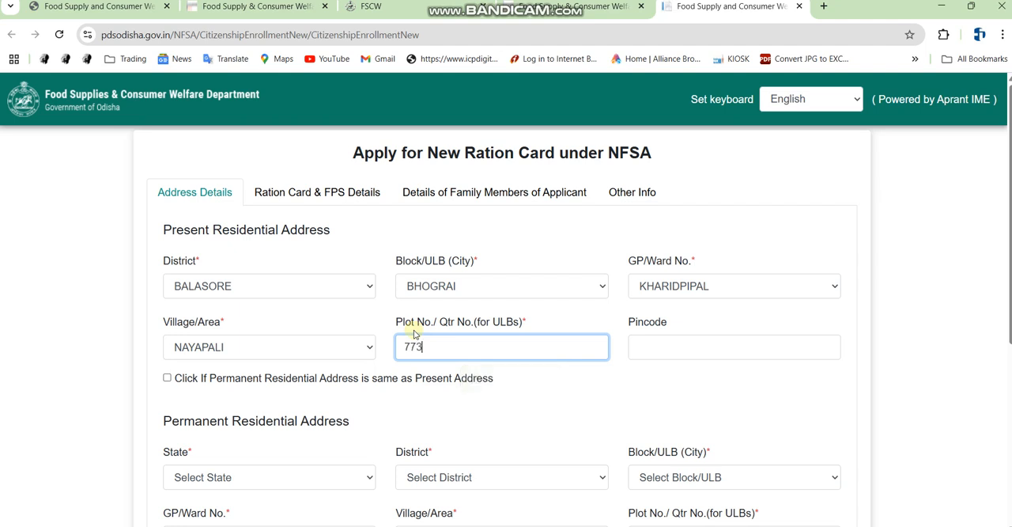
click(651, 342)
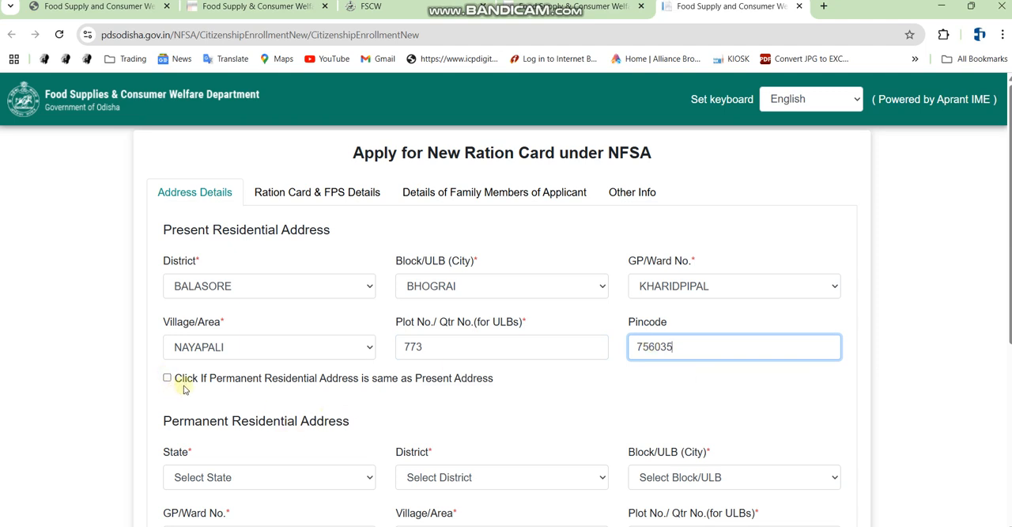
key(ctrl+alt+d)
mouse_move(164, 369)
mouse_down()
mouse_move(403, 402)
mouse_move(557, 402)
mouse_up()
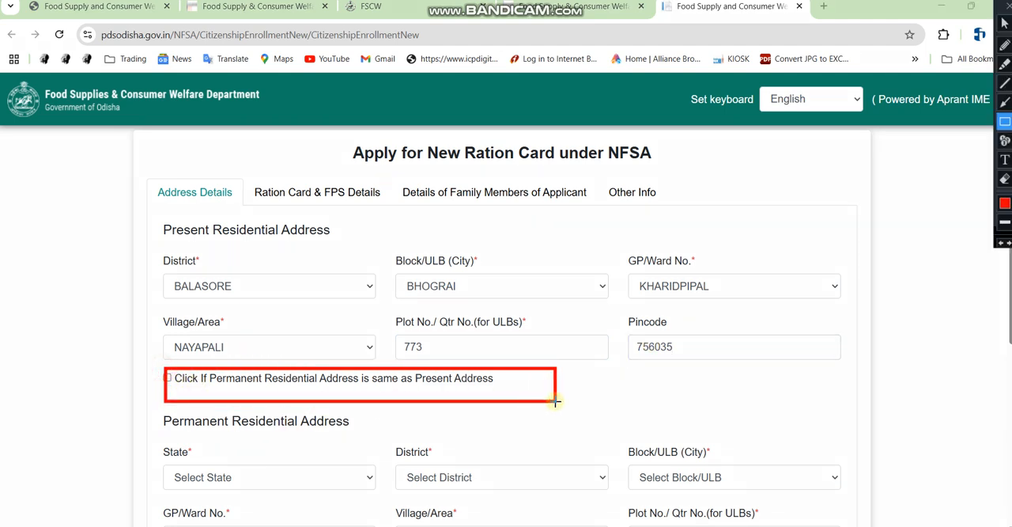
key(ctrl+alt+d)
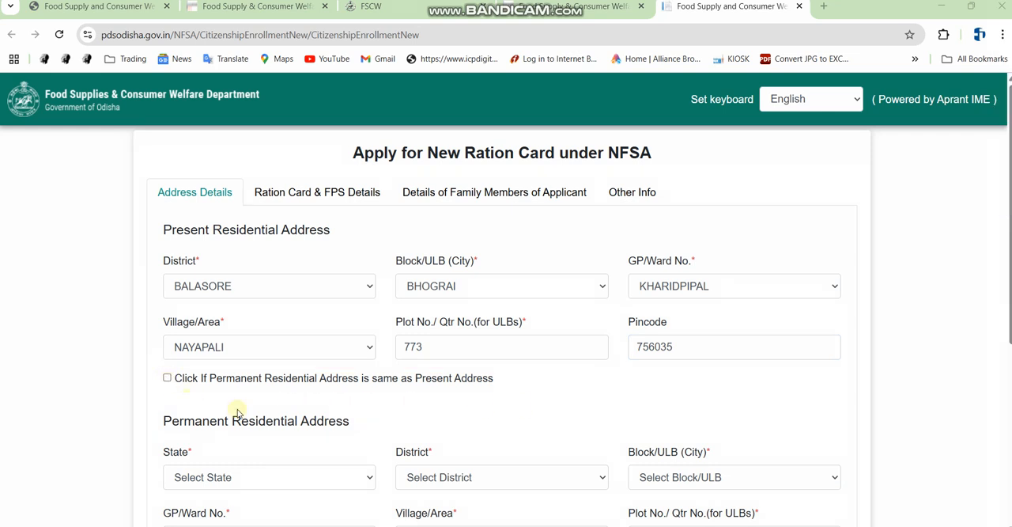
scroll(271, 393, down, 2)
click(167, 246)
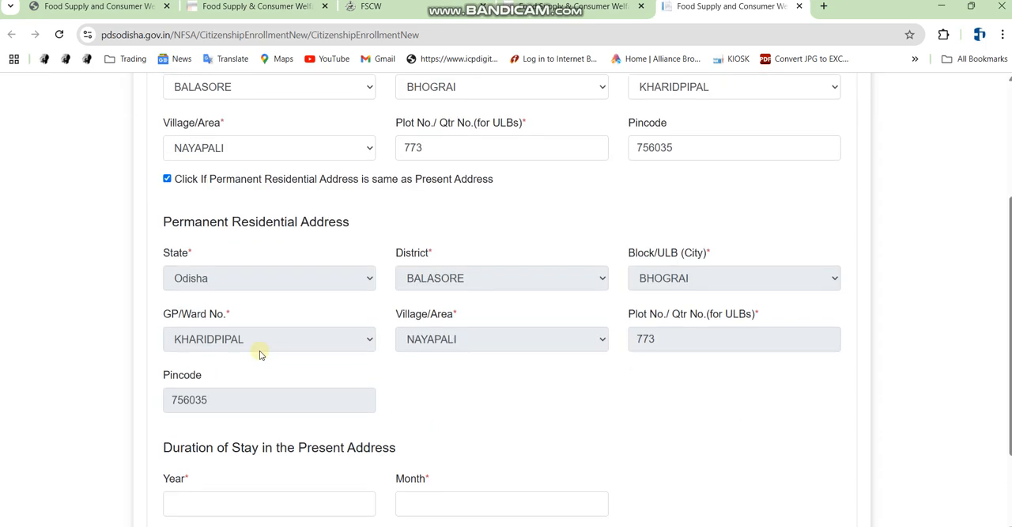
Fill the duration of stay with year 27 and a suggested month, then continue to the next section
scroll(301, 423, down, 1)
click(326, 433)
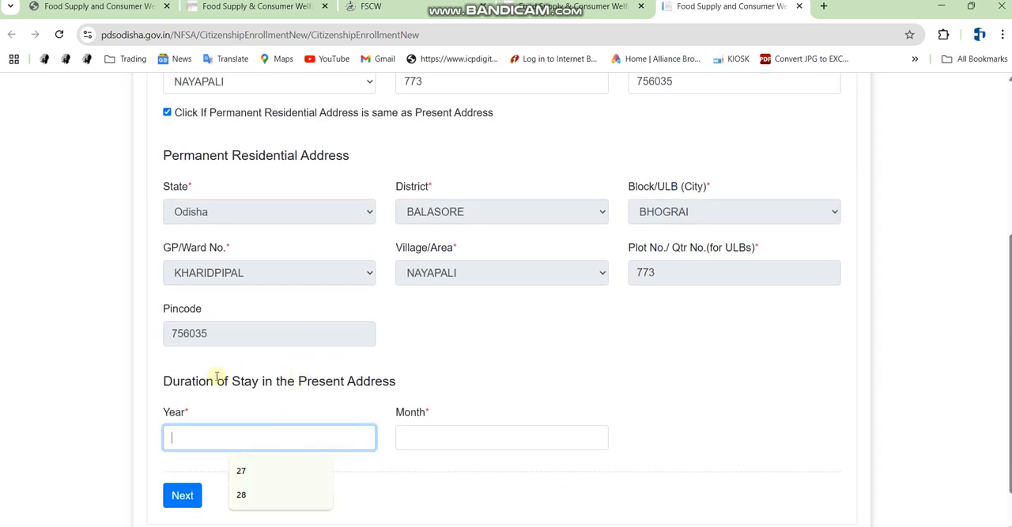
key(ctrl+alt+d)
mouse_move(146, 364)
mouse_down()
mouse_move(357, 400)
mouse_move(454, 400)
mouse_up()
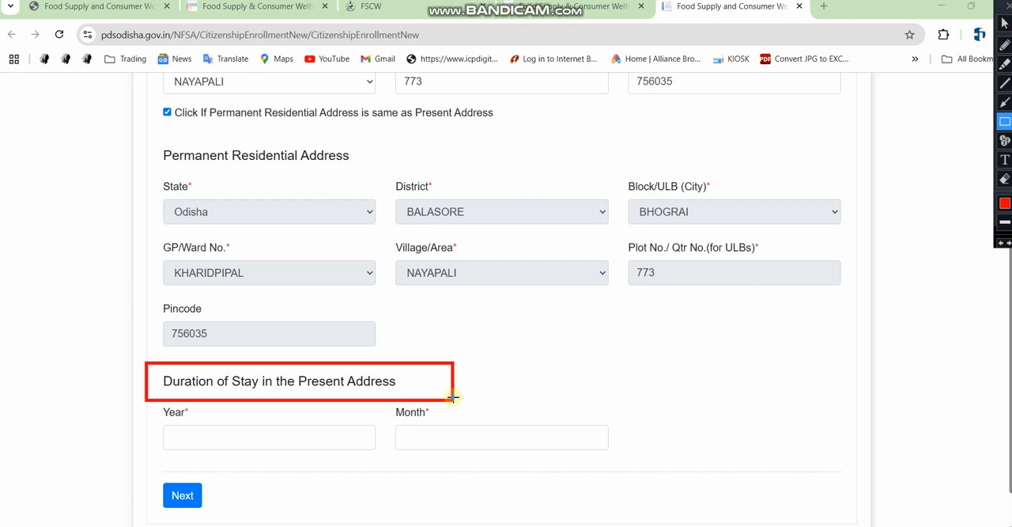
key(ctrl+alt+d)
click(246, 438)
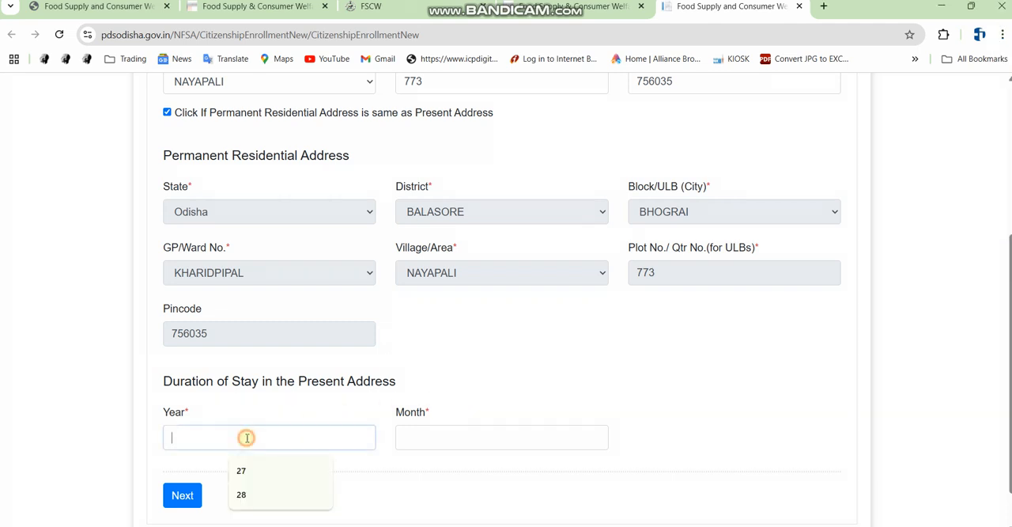
click(251, 468)
click(424, 441)
click(490, 470)
scroll(343, 398, down, 1)
click(178, 445)
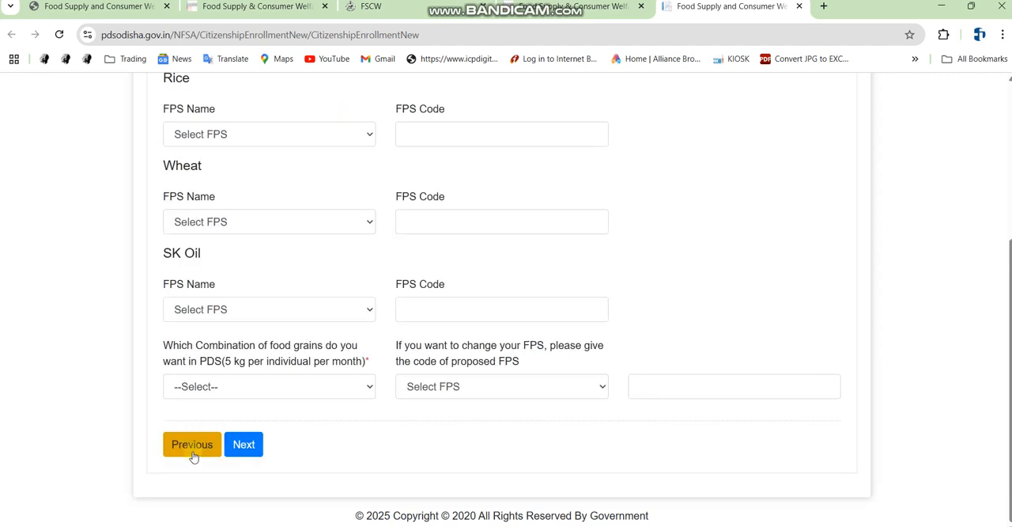
Set the RC Type to BPL on the Ration Card & FPS Details tab
scroll(238, 253, up, 2)
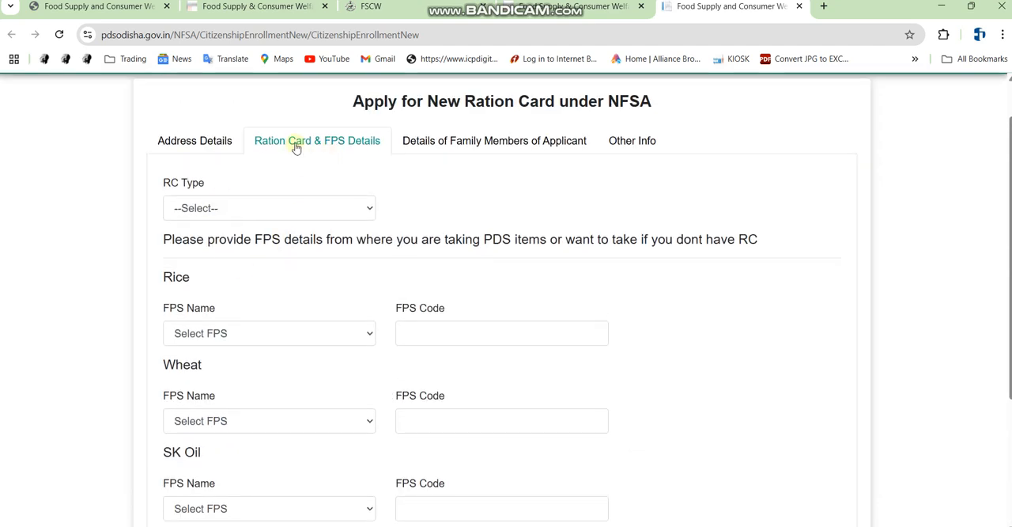
key(ctrl+alt+d)
drag(243, 123, 387, 163)
key(ctrl+alt+d)
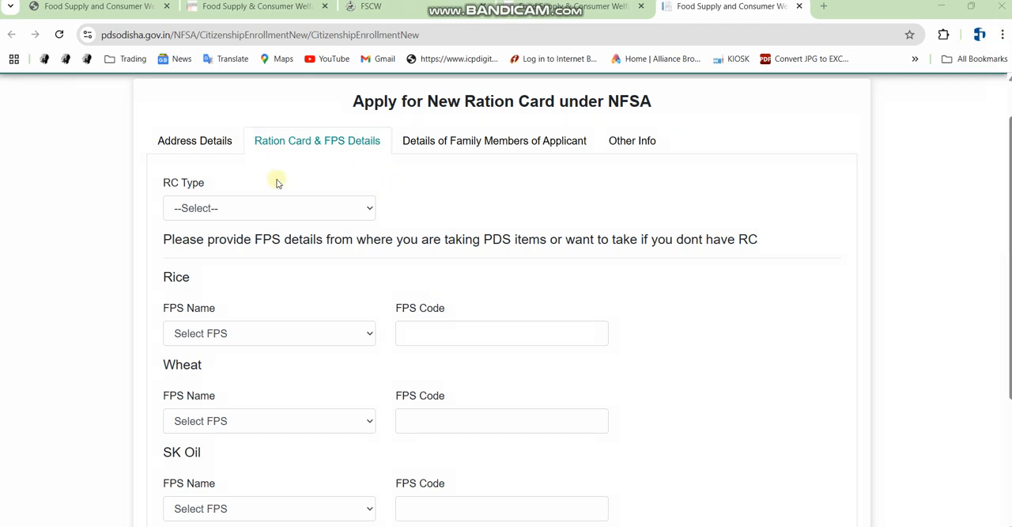
click(238, 209)
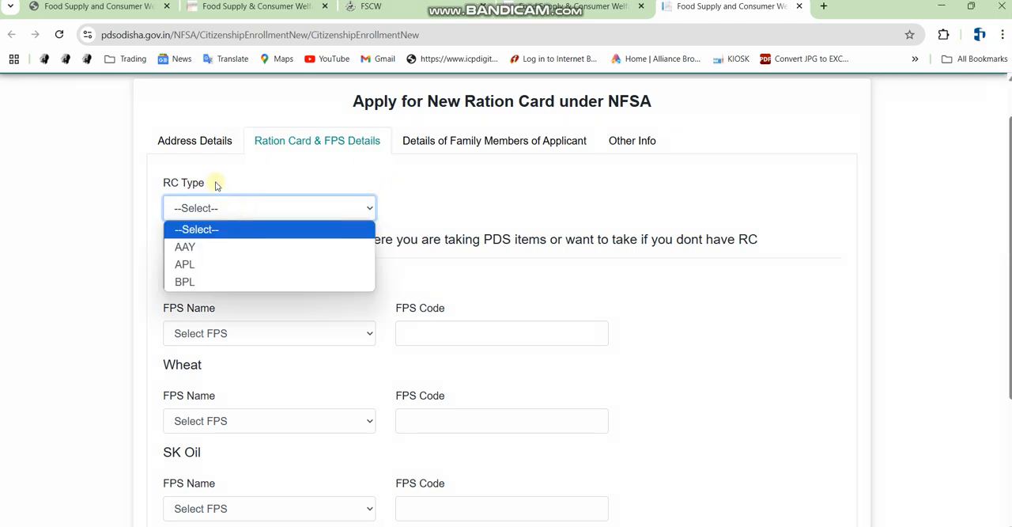
click(285, 173)
click(221, 207)
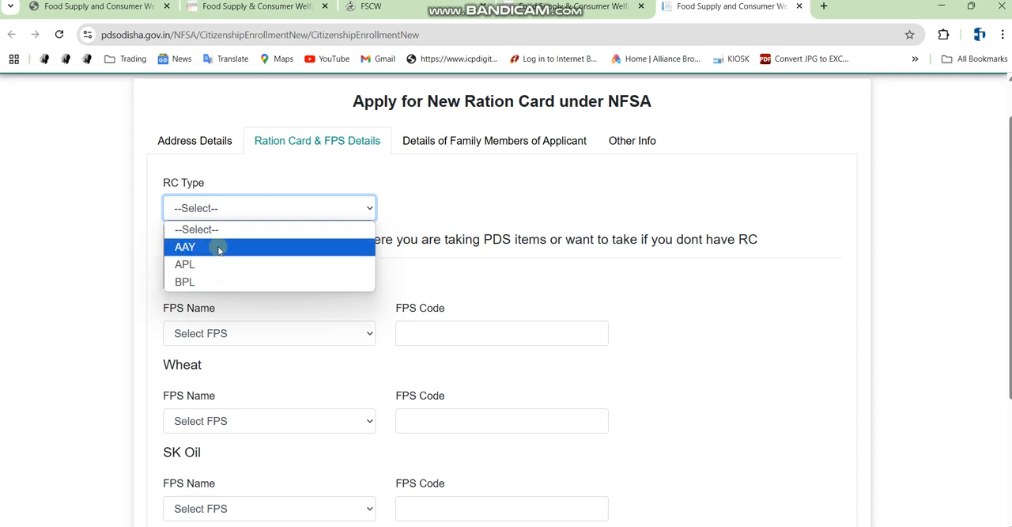
click(210, 283)
click(214, 208)
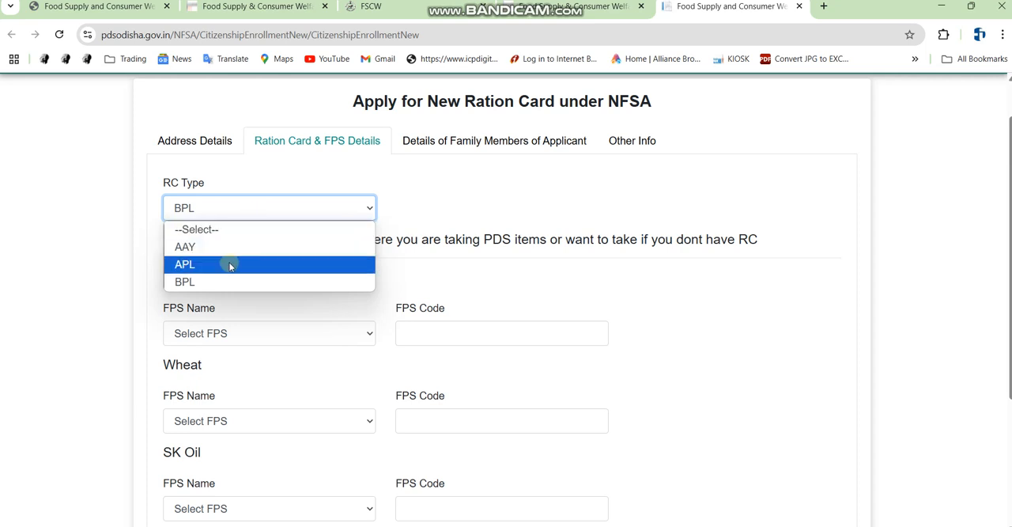
click(205, 283)
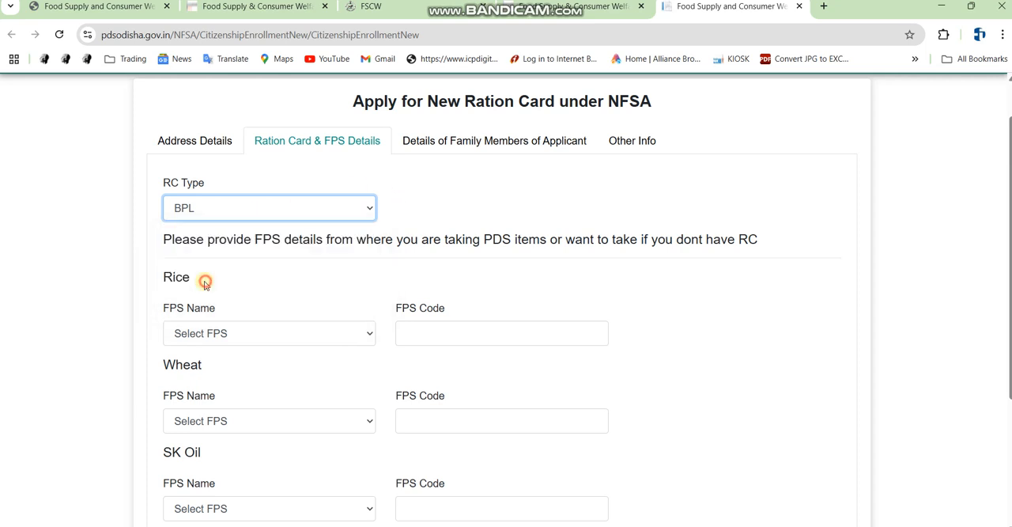
click(210, 342)
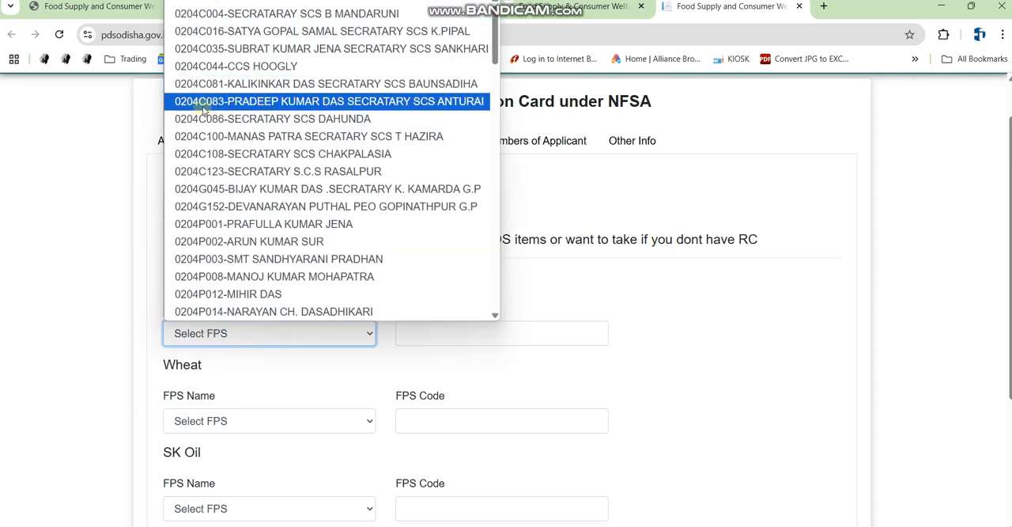
click(546, 363)
double_click(182, 364)
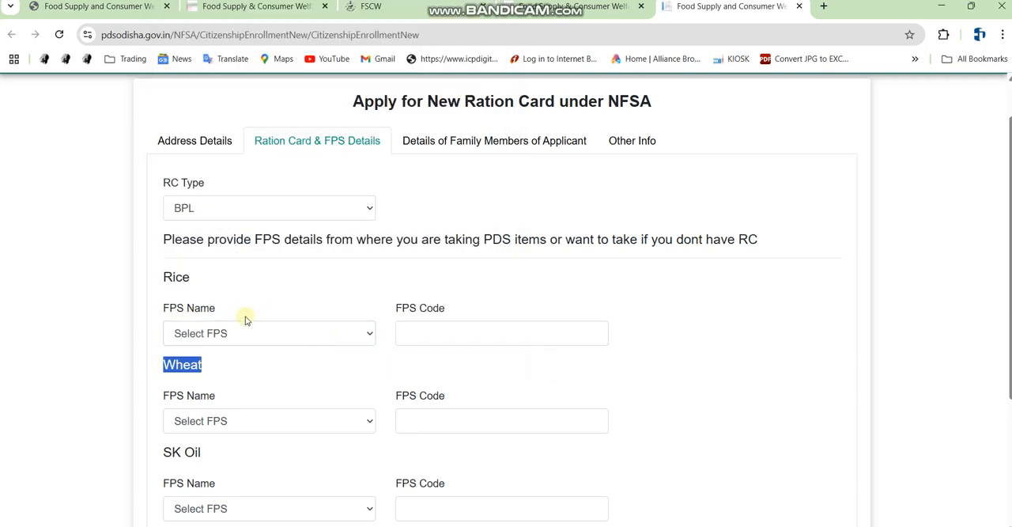
drag(159, 291, 249, 349)
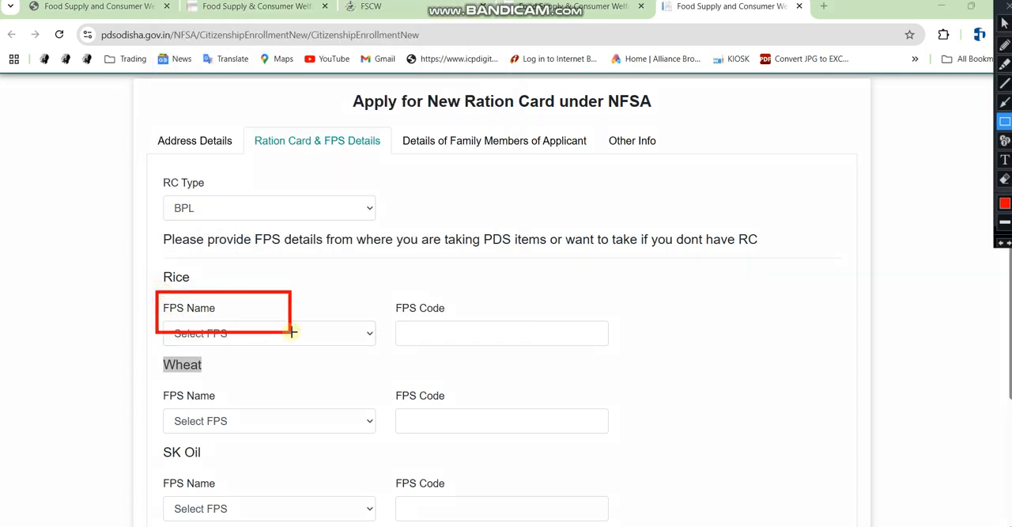
click(185, 333)
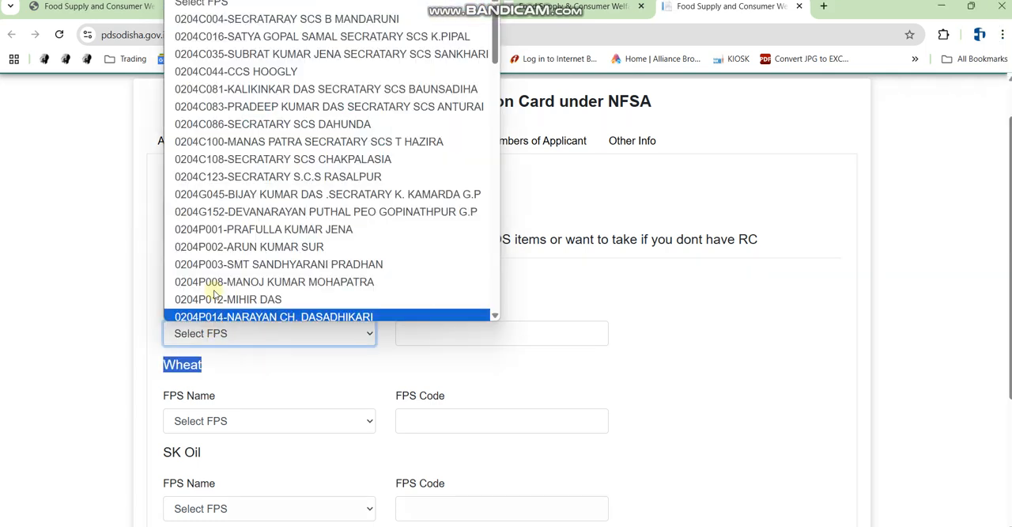
scroll(273, 207, down, 10)
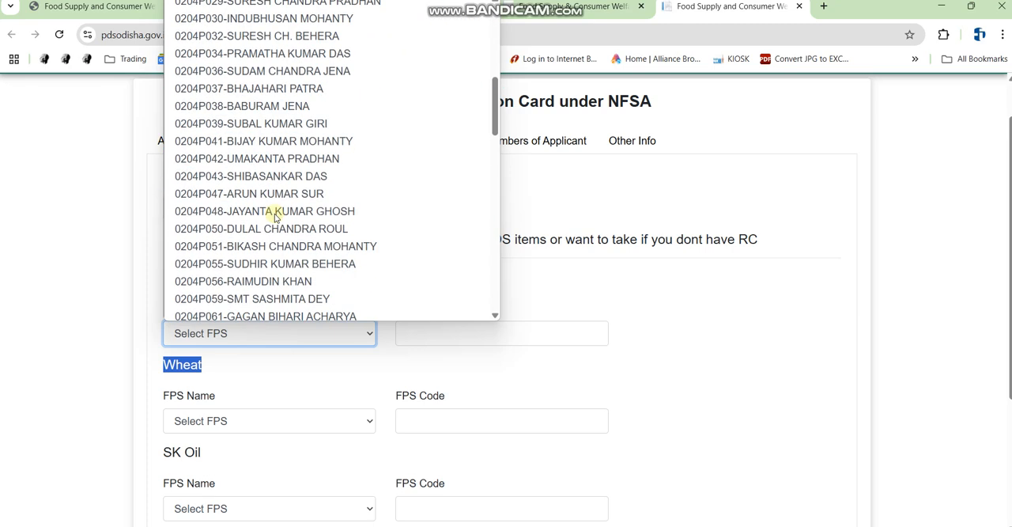
scroll(282, 202, down, 6)
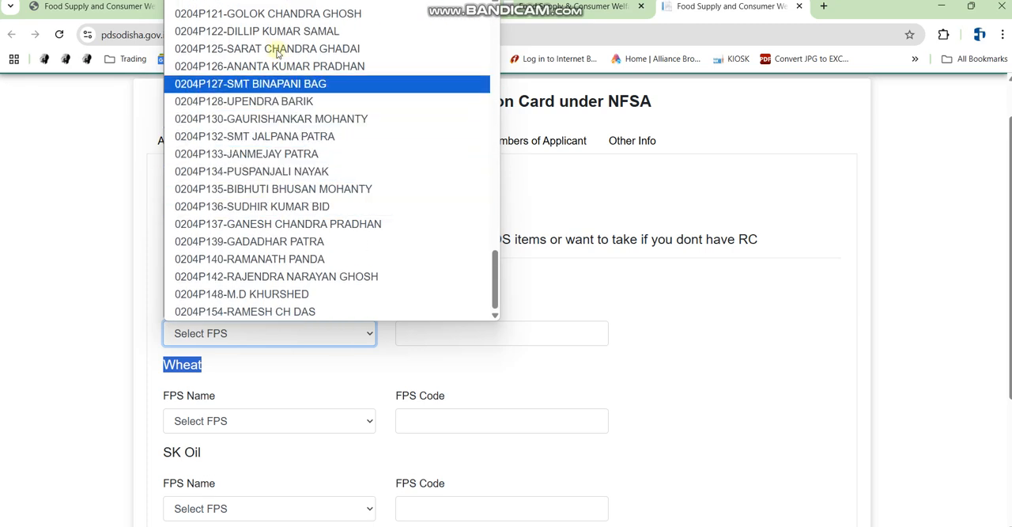
scroll(277, 103, up, 5)
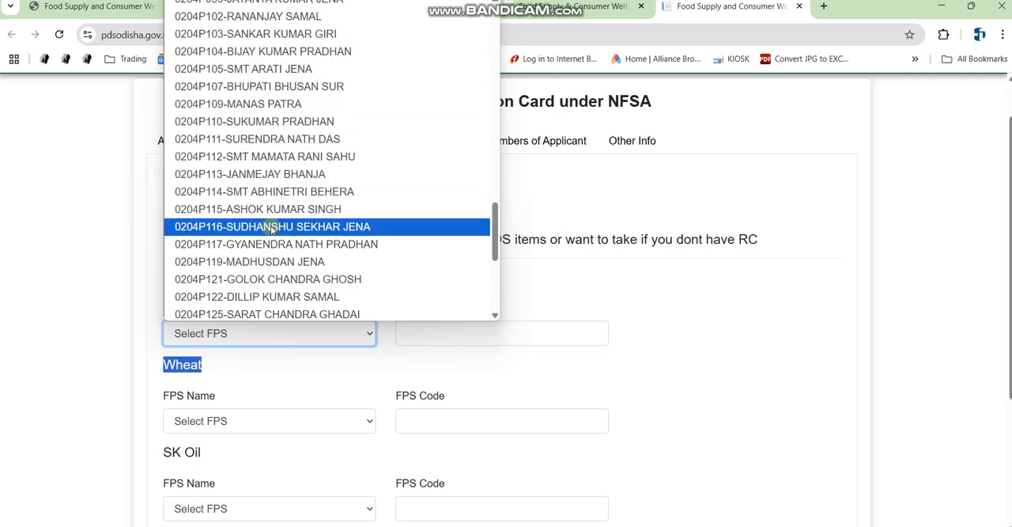
scroll(271, 212, up, 3)
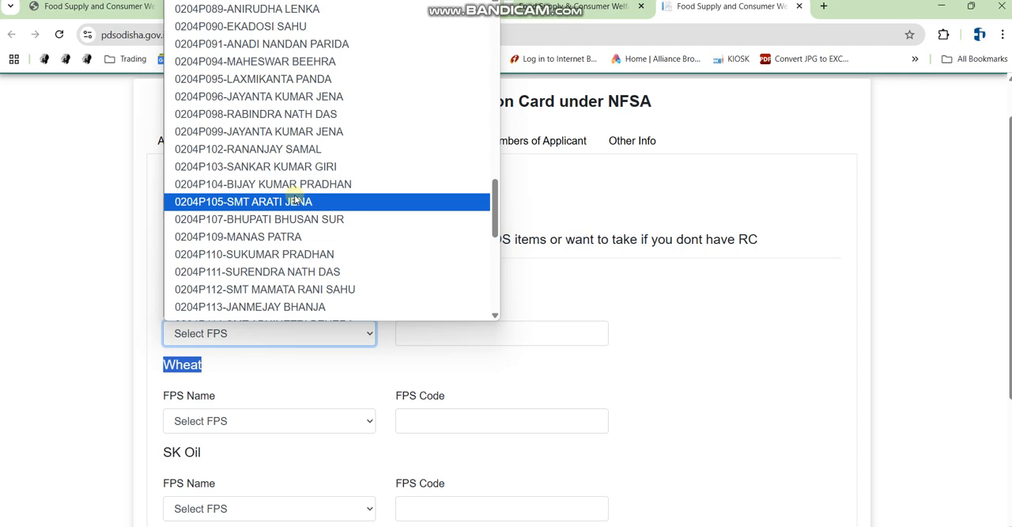
scroll(296, 186, up, 3)
scroll(269, 77, up, 3)
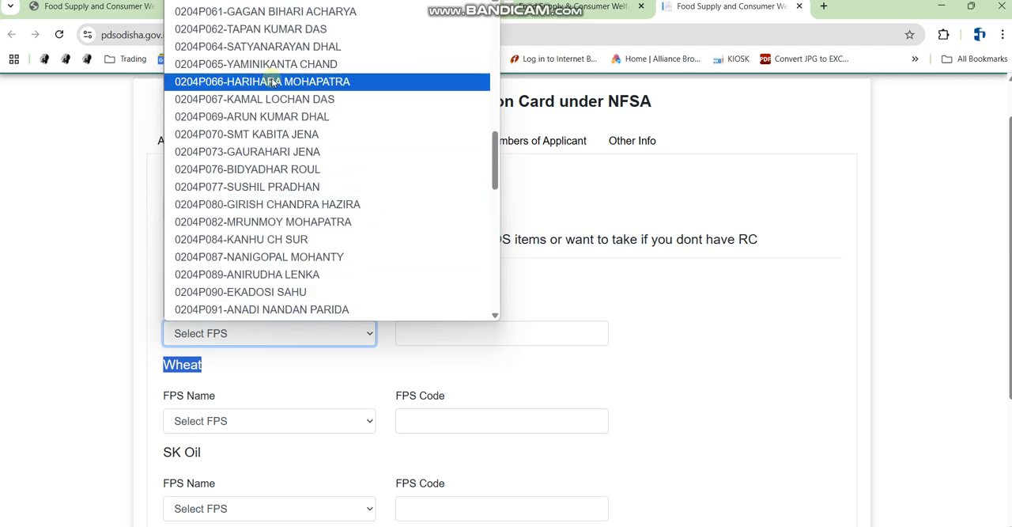
scroll(283, 150, up, 3)
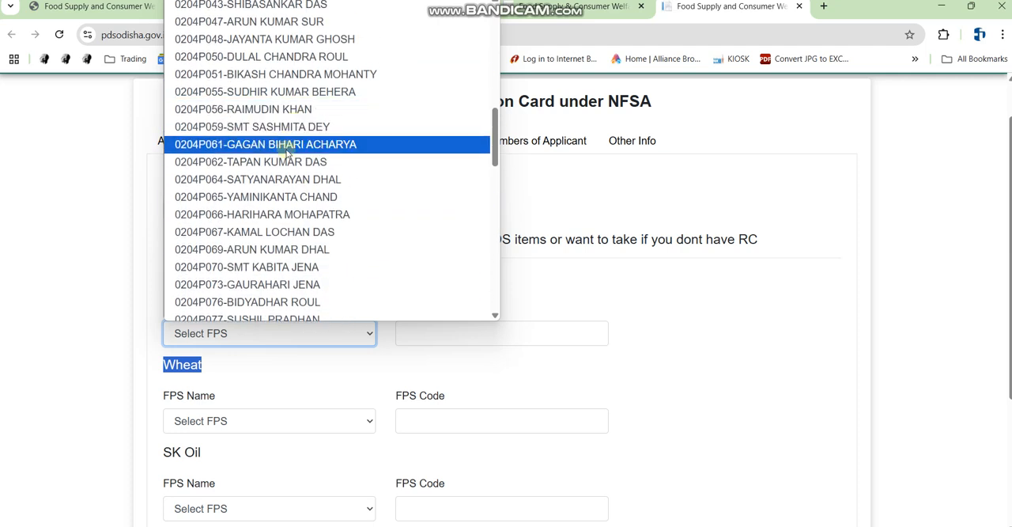
scroll(301, 96, up, 1)
scroll(296, 99, up, 7)
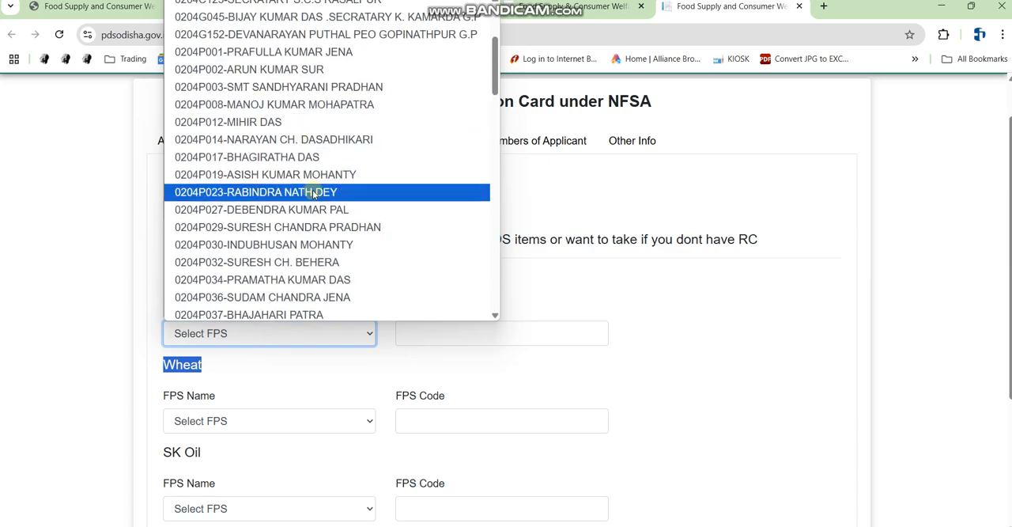
scroll(313, 202, up, 3)
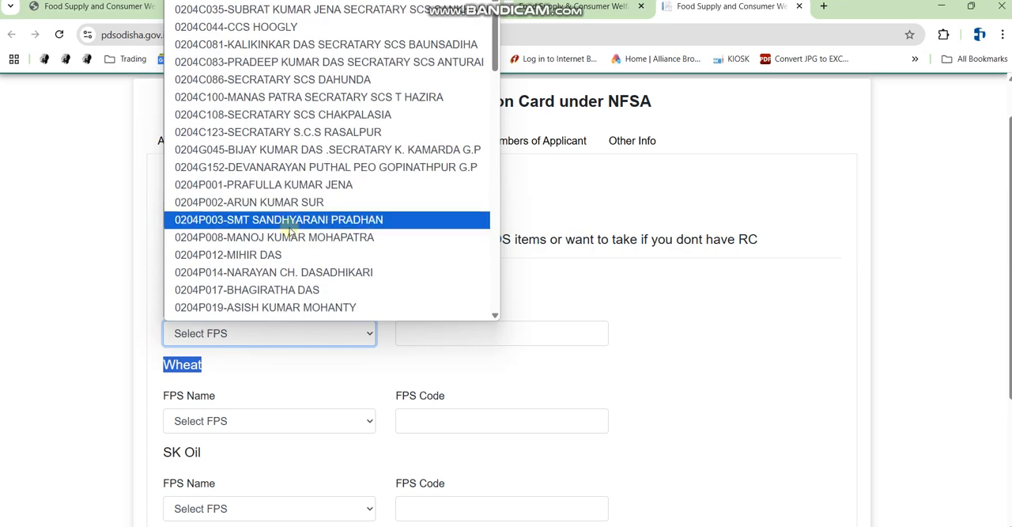
click(273, 290)
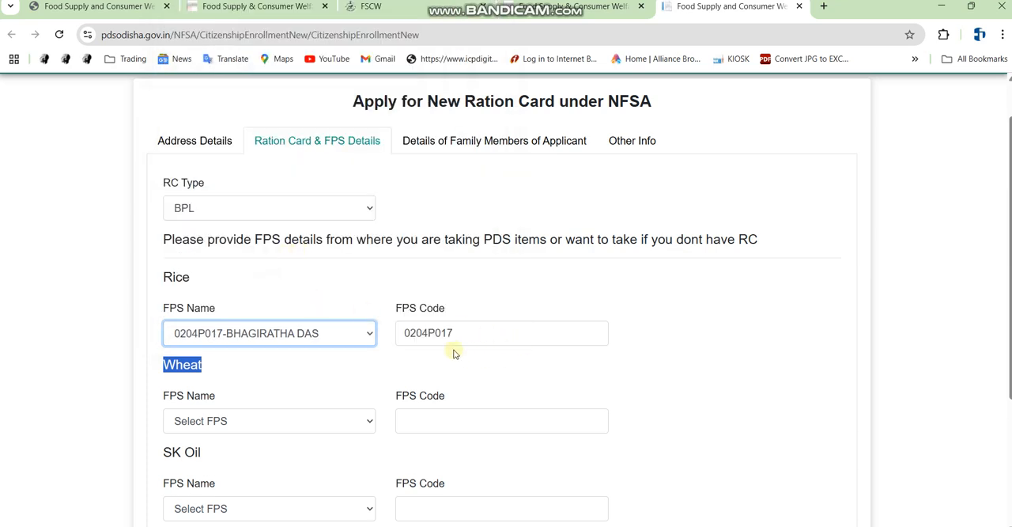
click(300, 367)
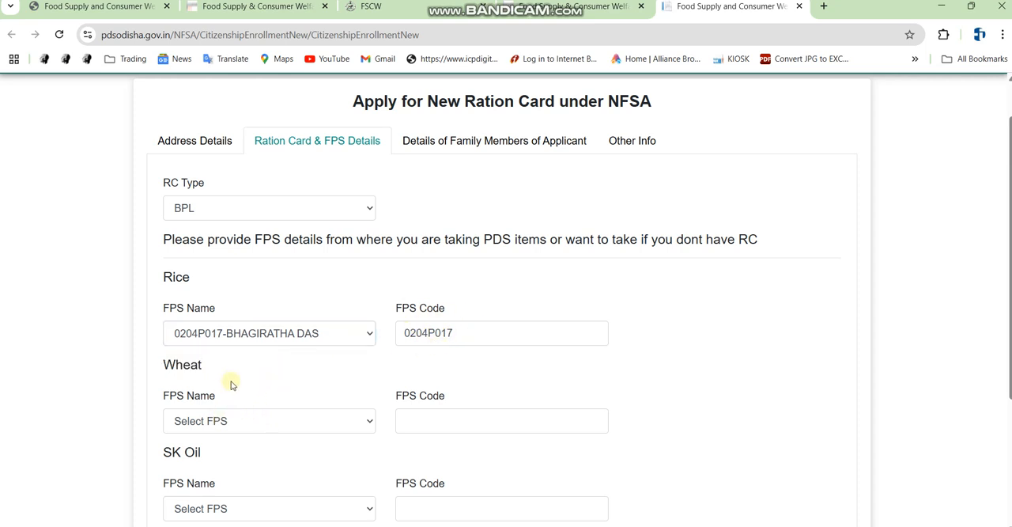
scroll(228, 388, down, 1)
drag(170, 212, 215, 216)
click(209, 319)
drag(170, 298, 207, 299)
click(195, 301)
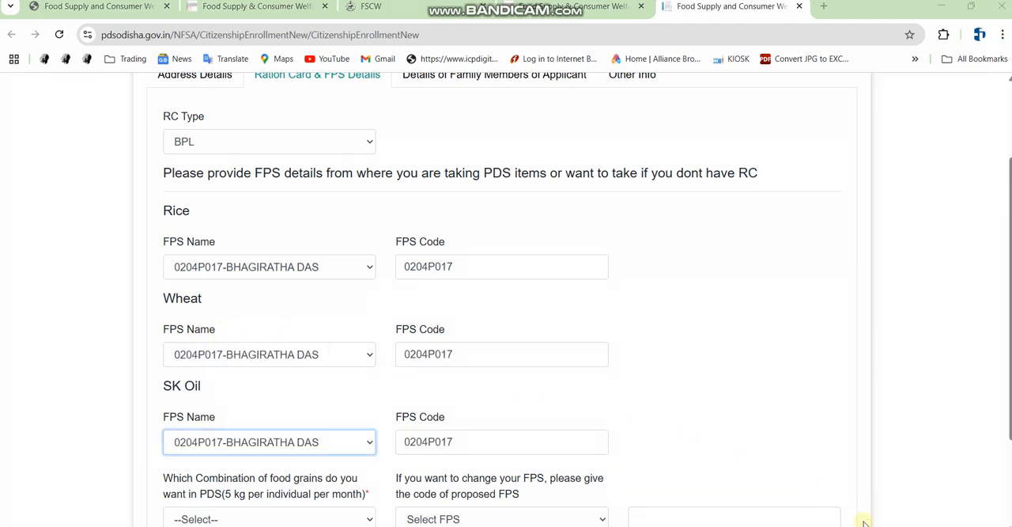
scroll(208, 343, down, 2)
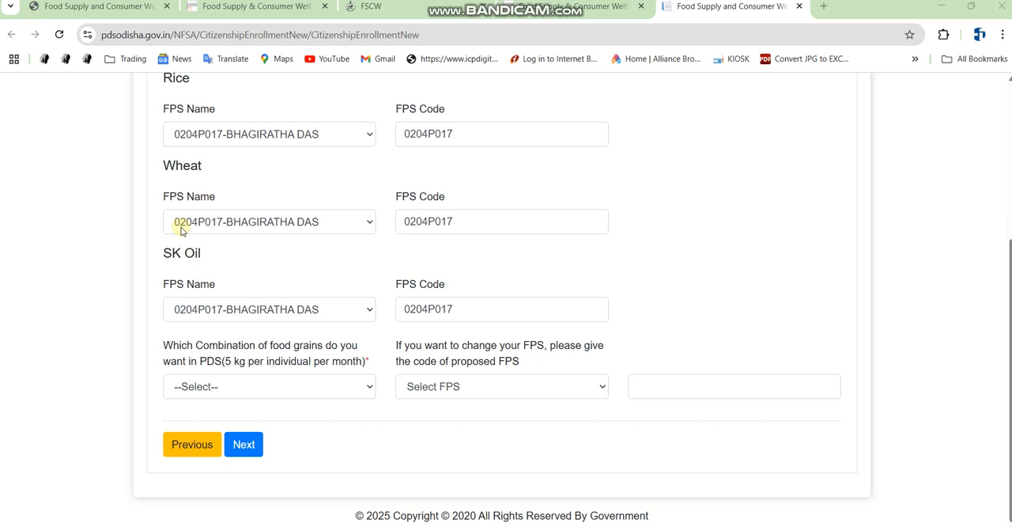
Select 3 Kg Rice & 2 Kg Wheat as the food grain combination wanted in PDS
key(ctrl+alt+d)
key(ctrl+alt+d)
click(256, 387)
click(253, 387)
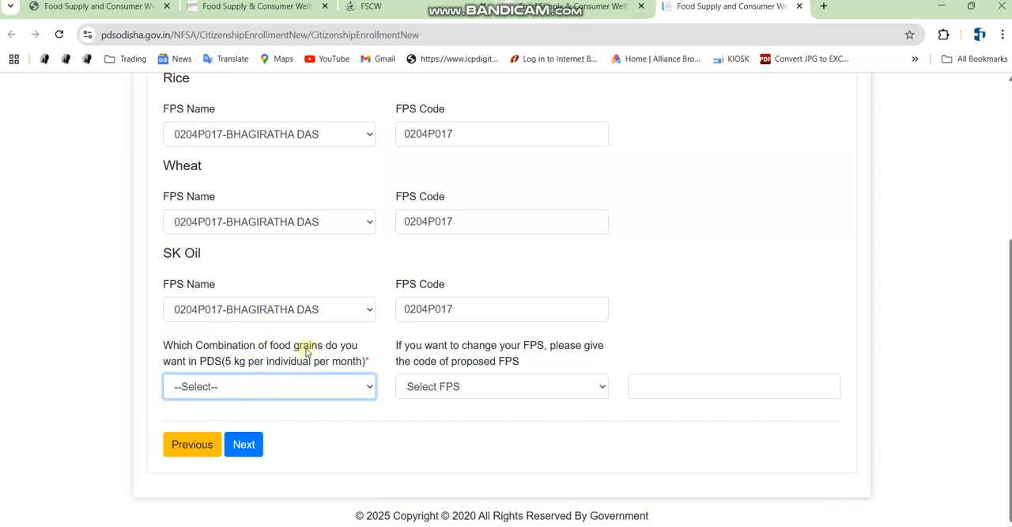
click(227, 387)
click(227, 387)
click(227, 386)
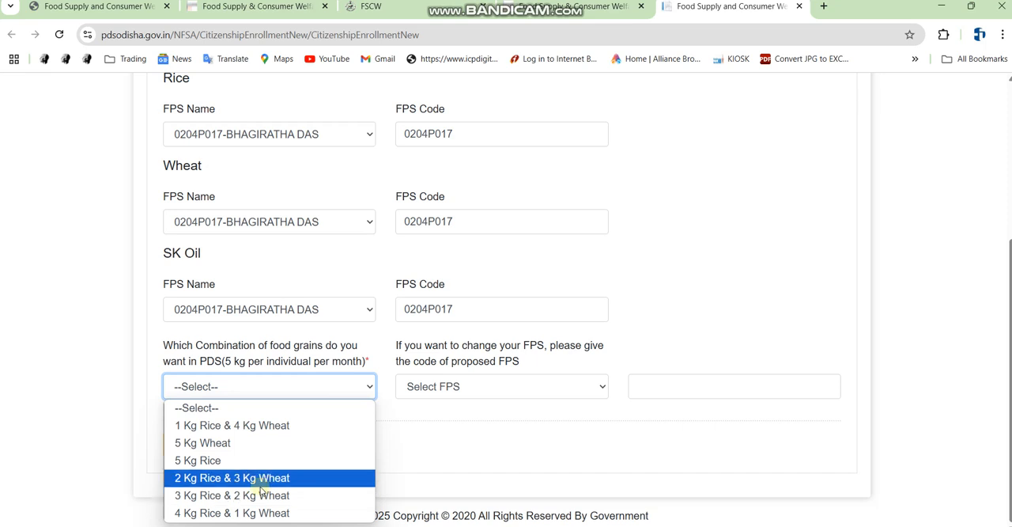
click(238, 495)
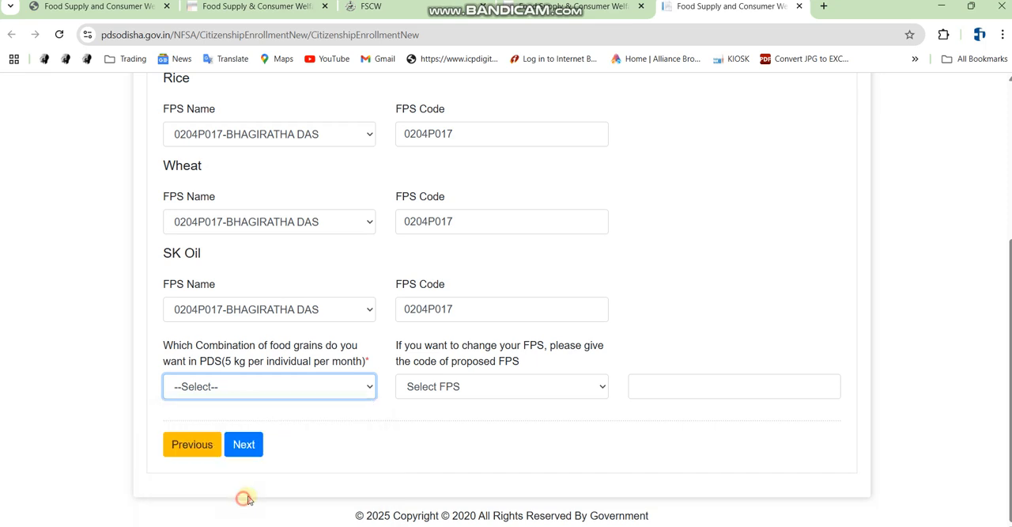
click(509, 391)
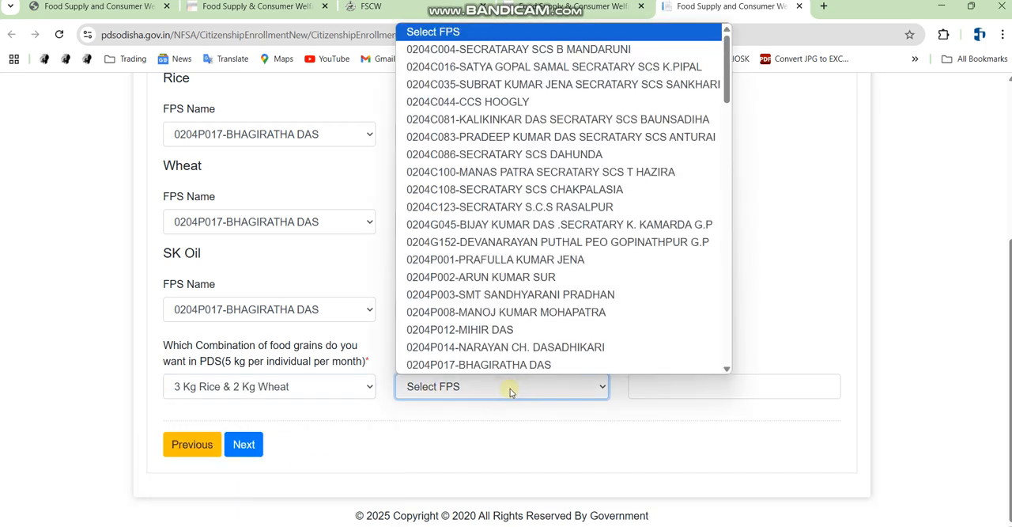
scroll(499, 372, down, 1)
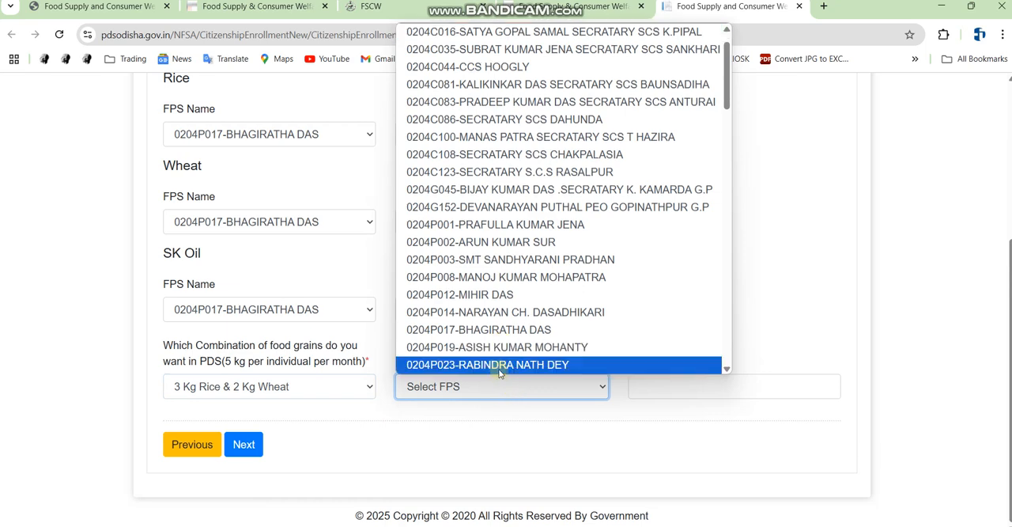
click(494, 329)
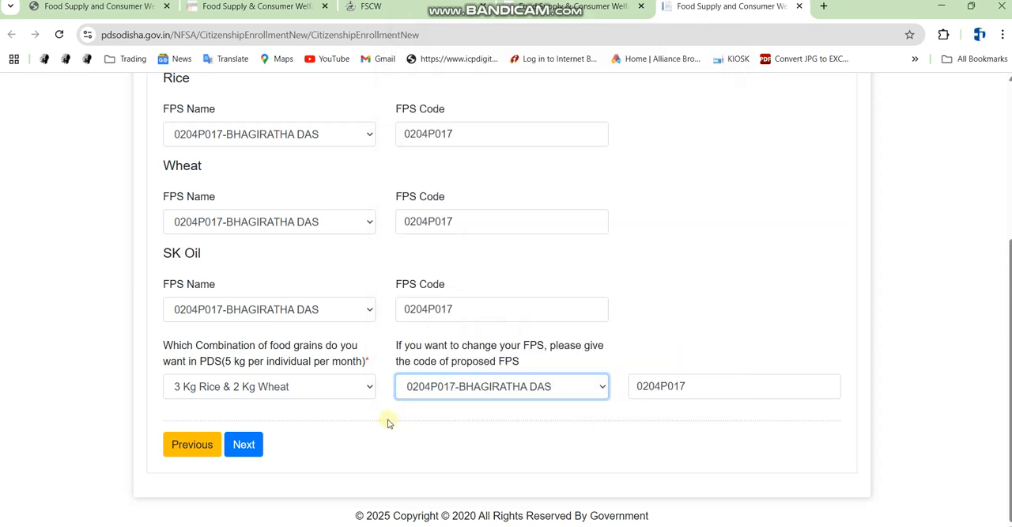
Continue to the Details of Family Members of Applicant tab
click(244, 446)
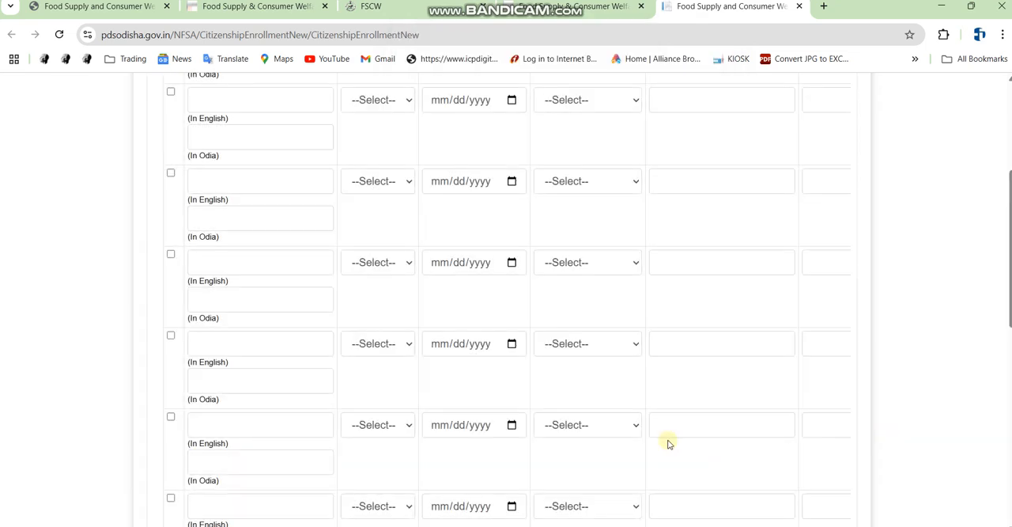
scroll(459, 415, up, 4)
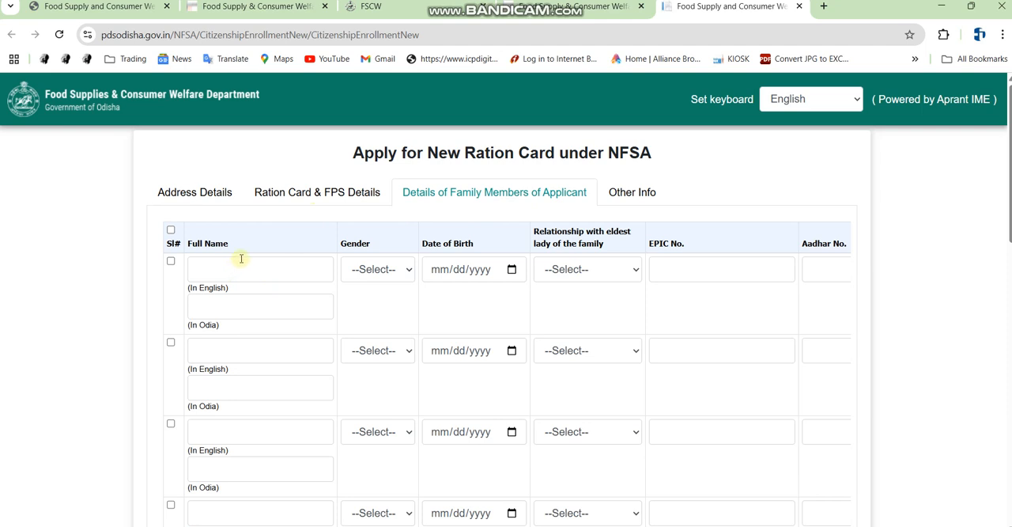
key(ctrl+alt+d)
mouse_move(162, 253)
mouse_down()
mouse_move(306, 353)
mouse_move(819, 366)
mouse_up()
key(ctrl+alt+d)
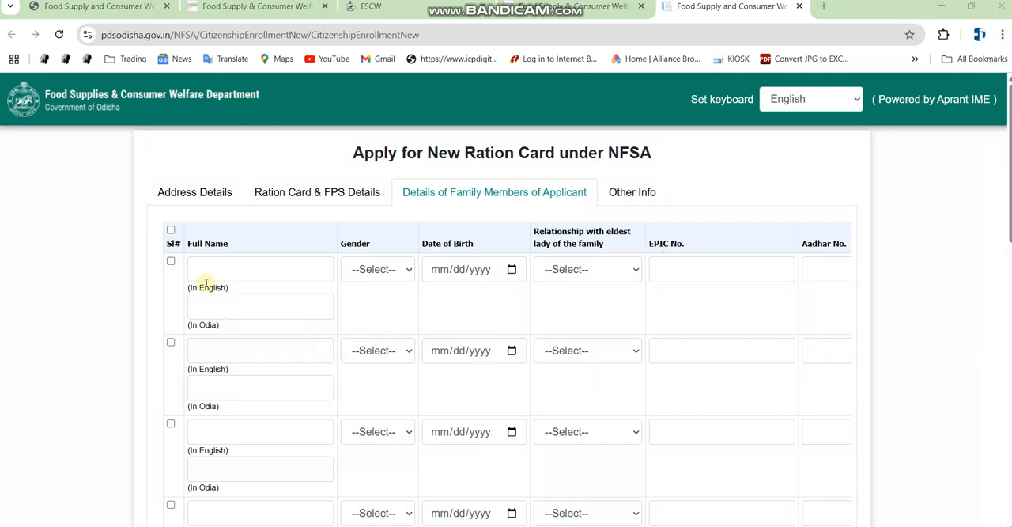
Try filling the first family member's row with a sample name, gender Male and birth date 05/12/1995
click(233, 272)
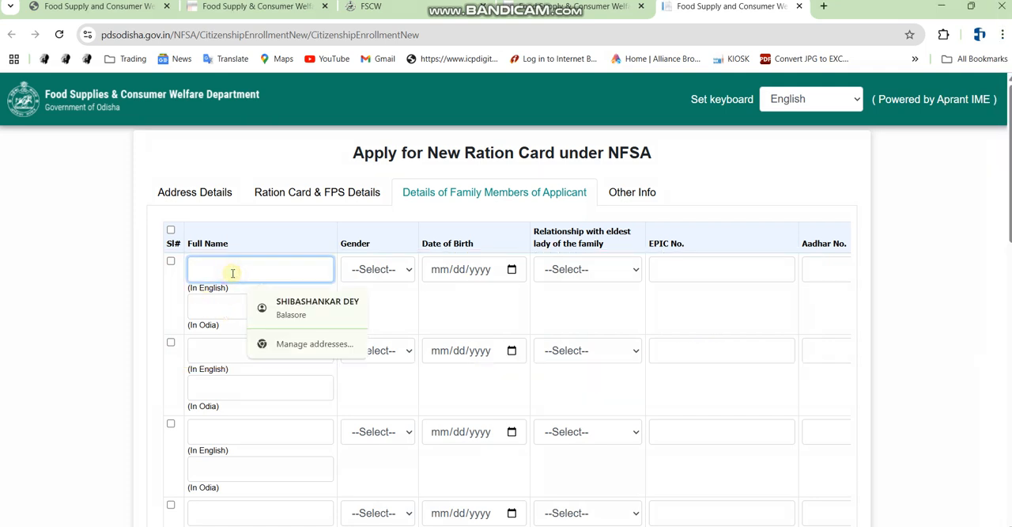
click(41, 223)
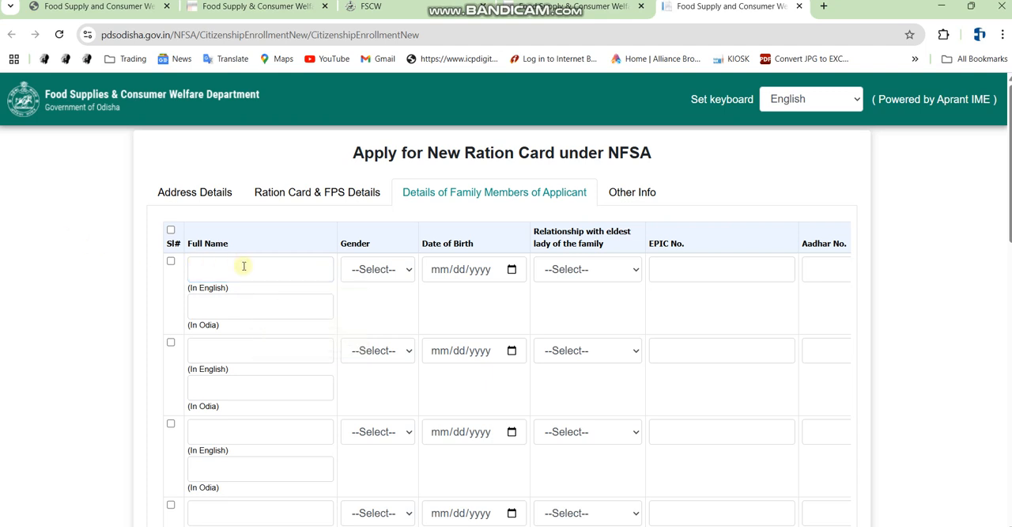
click(372, 309)
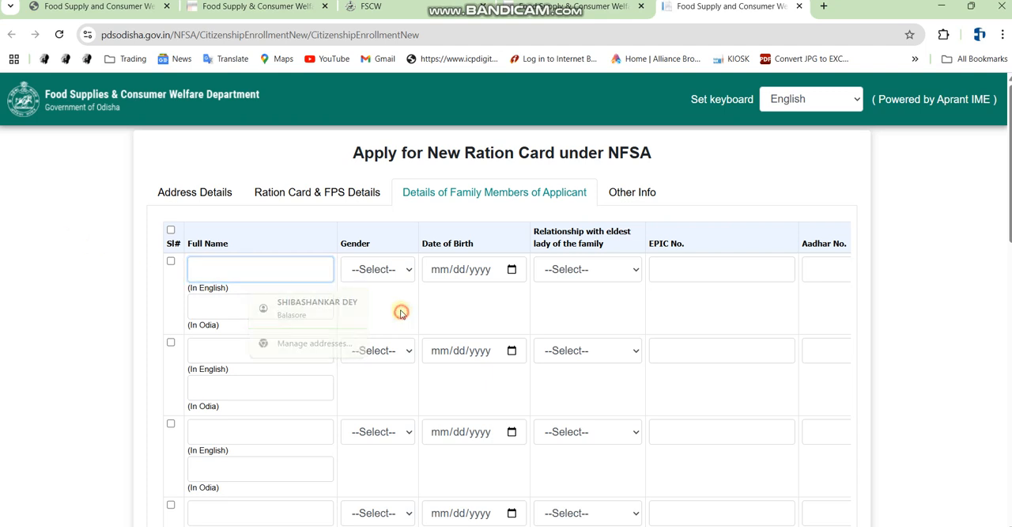
click(269, 273)
text(ASDFAS)
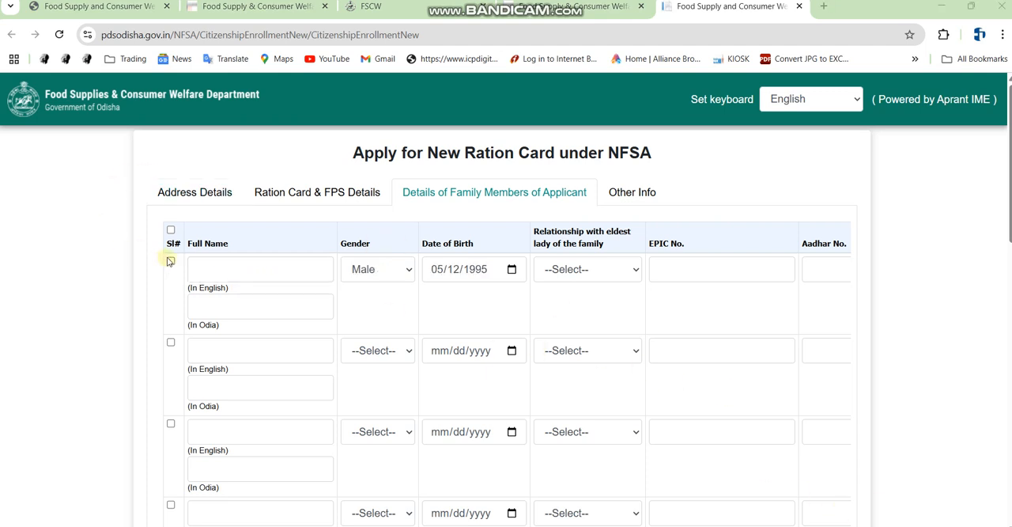
click(208, 271)
click(219, 267)
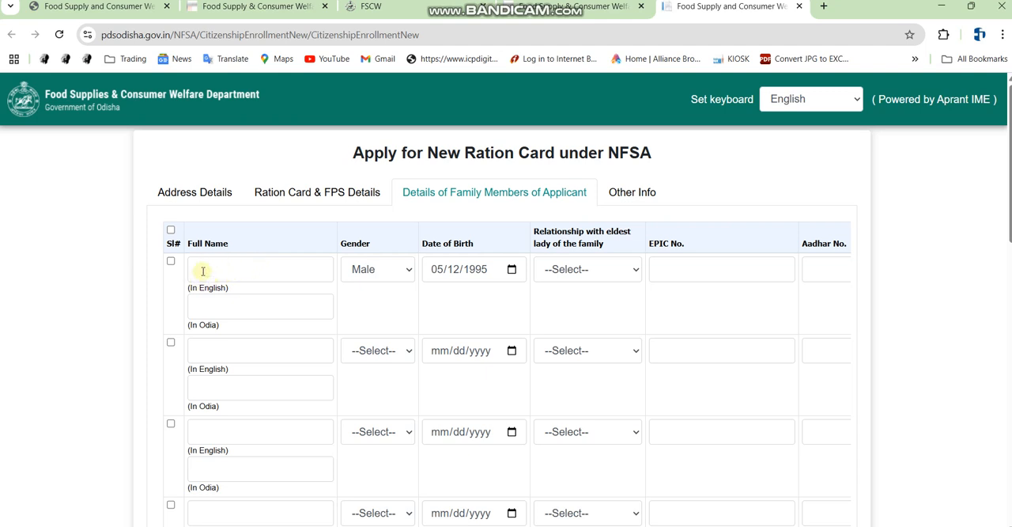
key(ctrl+alt+d)
drag(178, 252, 337, 289)
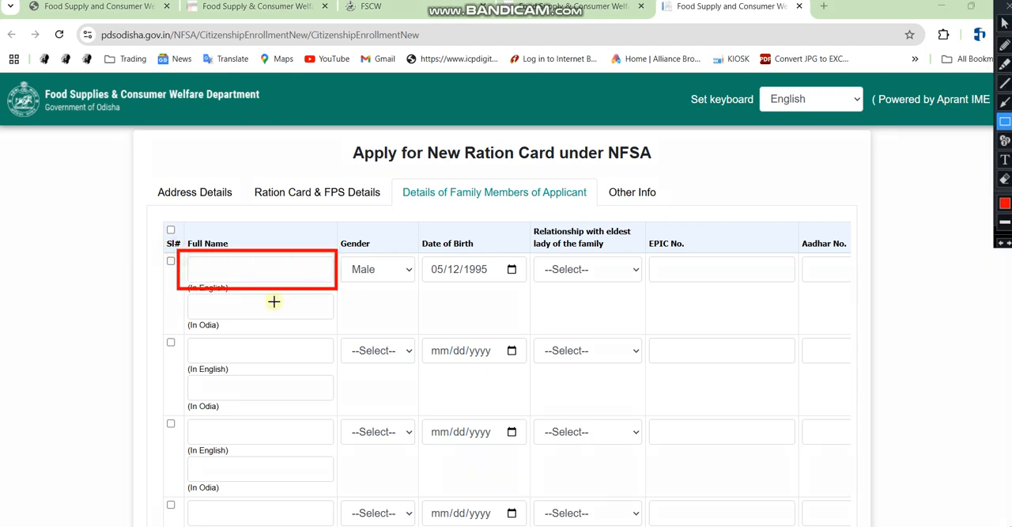
mouse_move(188, 289)
mouse_down()
mouse_move(197, 309)
mouse_move(340, 330)
mouse_up()
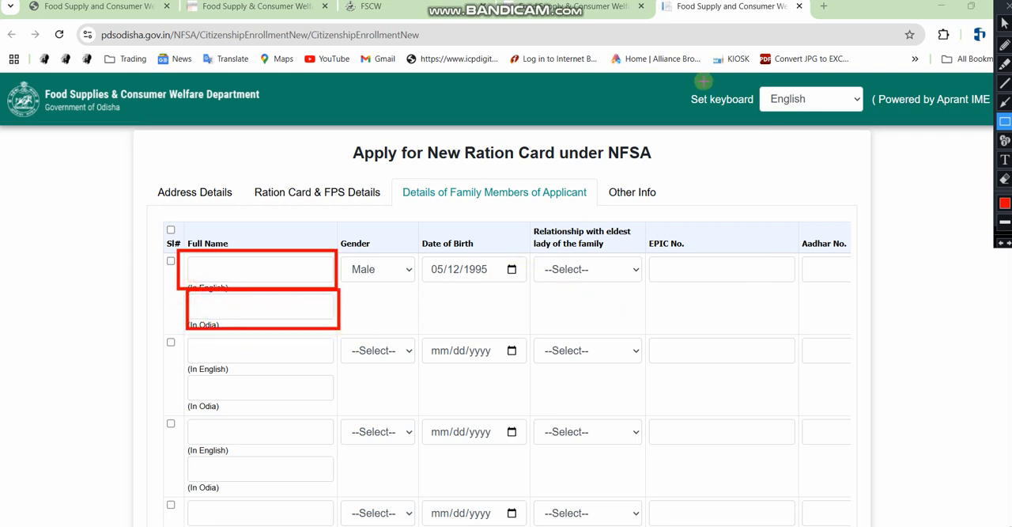
key(ctrl+alt+d)
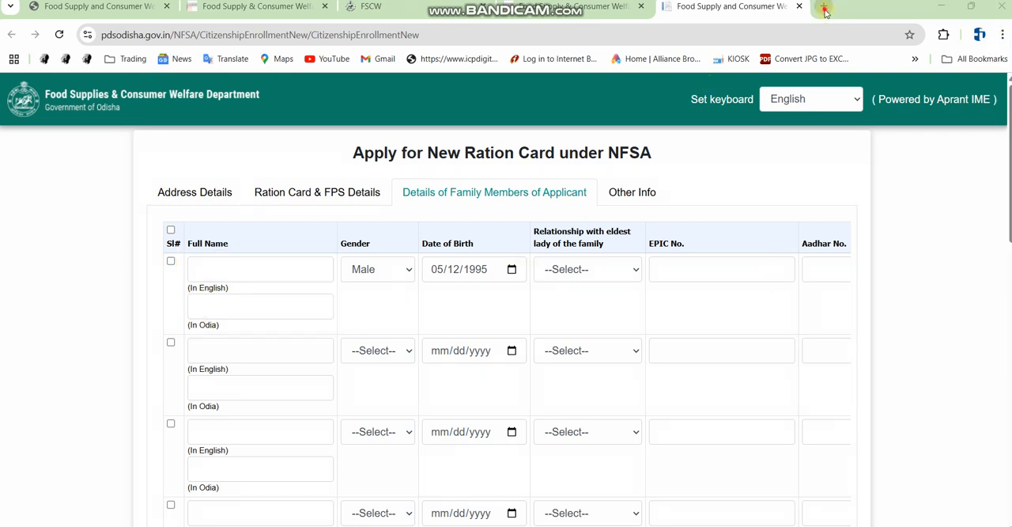
Open a new browser tab and search Google for Google Input Tools
click(825, 10)
click(398, 314)
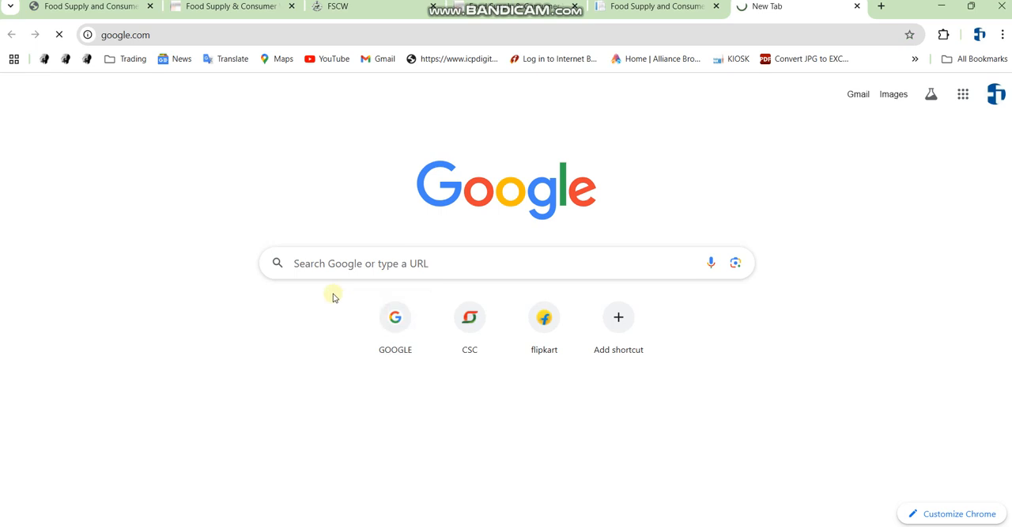
text(G)
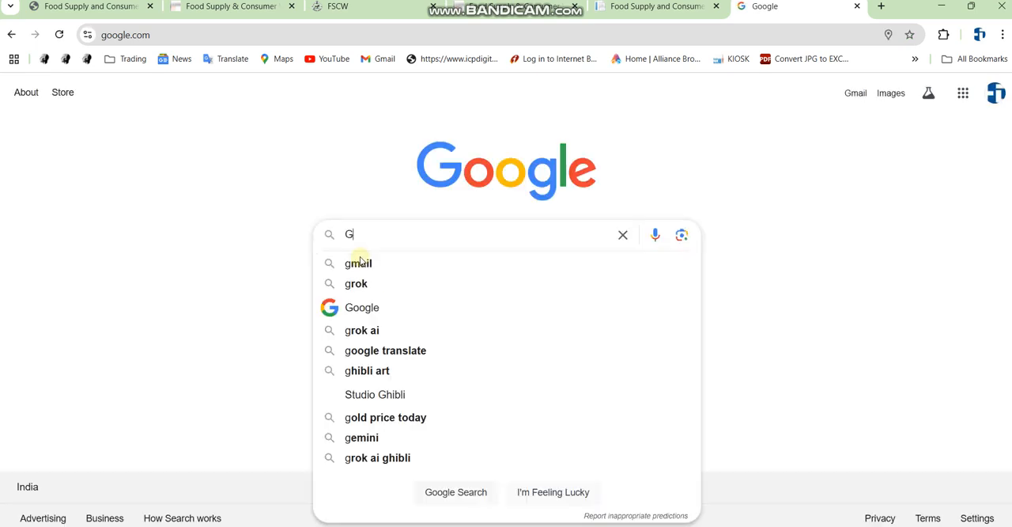
text(OOG)
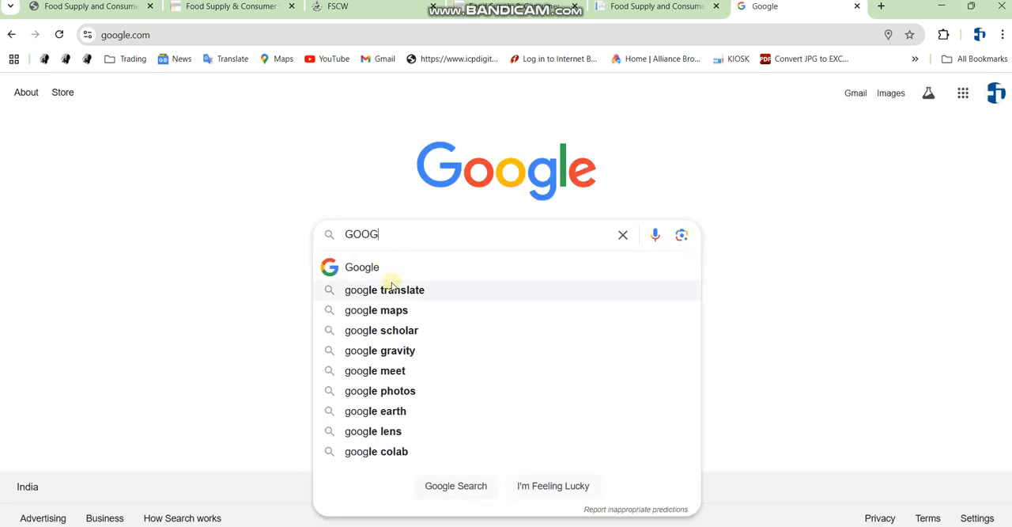
text(LE IN)
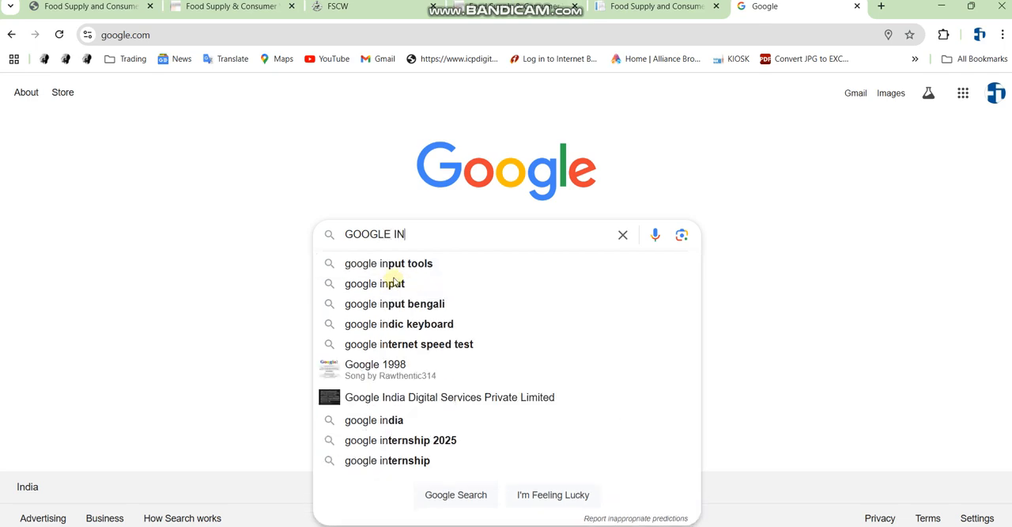
click(386, 264)
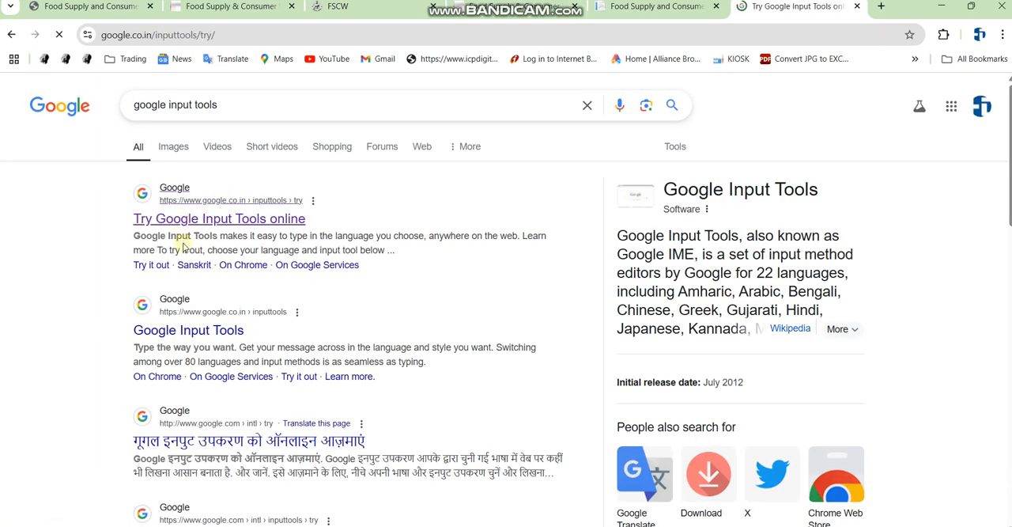
Open Try Google Input Tools online and choose Odia as the input language
click(208, 249)
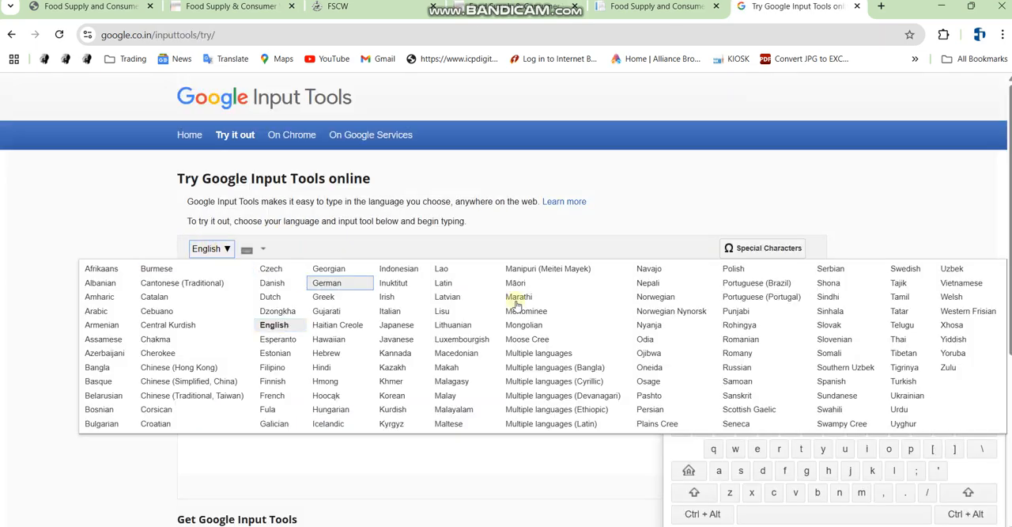
click(649, 340)
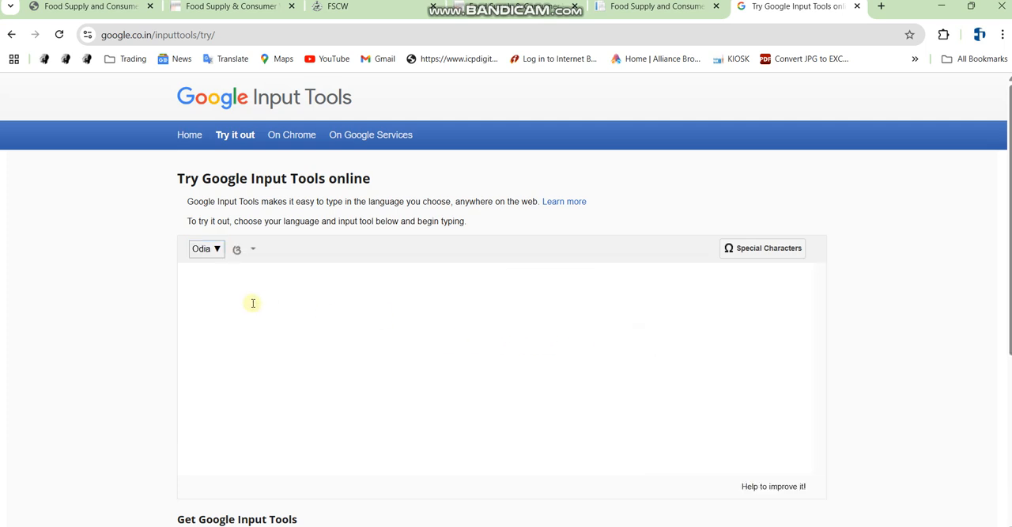
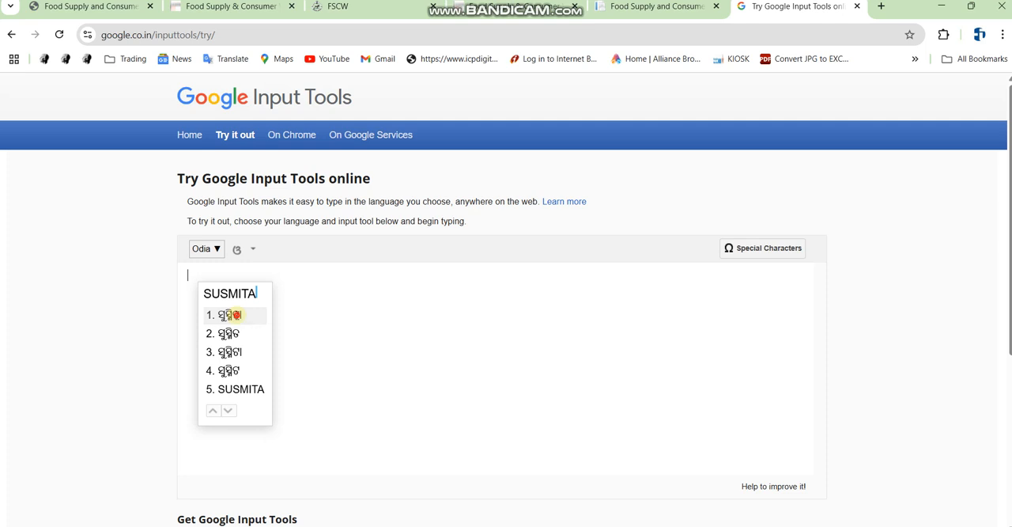
Transliterate the family member's name into Odia script and select the resulting text
click(237, 318)
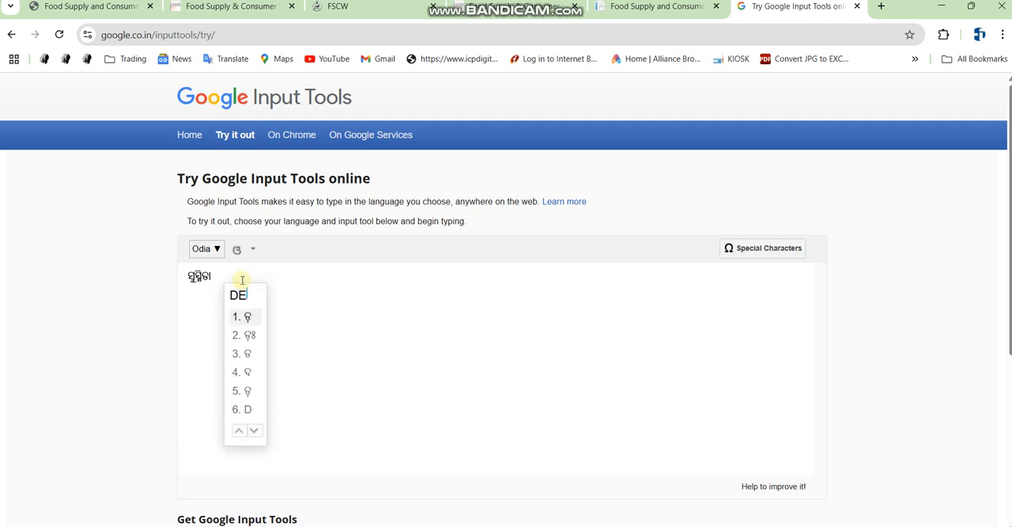
click(249, 318)
drag(235, 277, 104, 290)
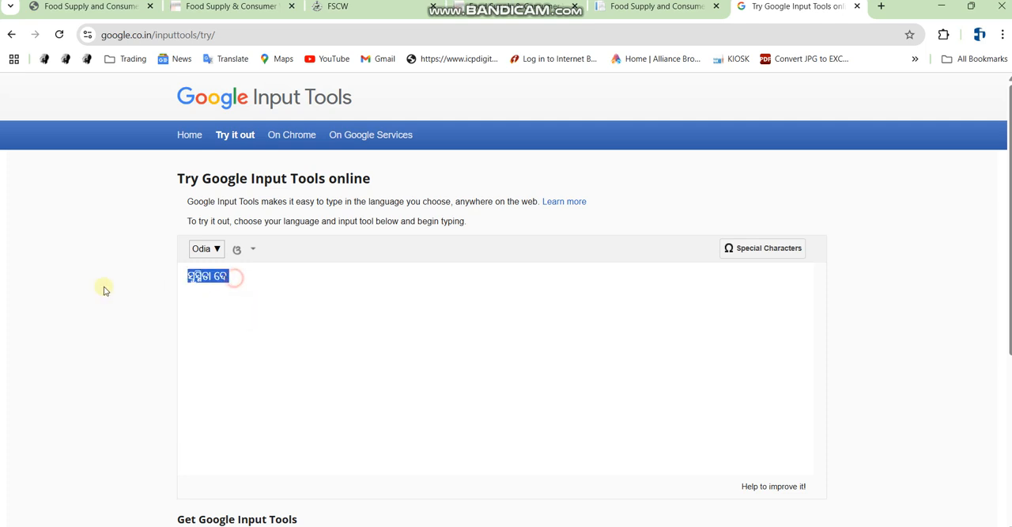
Return to the ration card form and enter CSCV as the first member's full name in English
click(683, 1)
click(657, 11)
scroll(264, 362, down, 1)
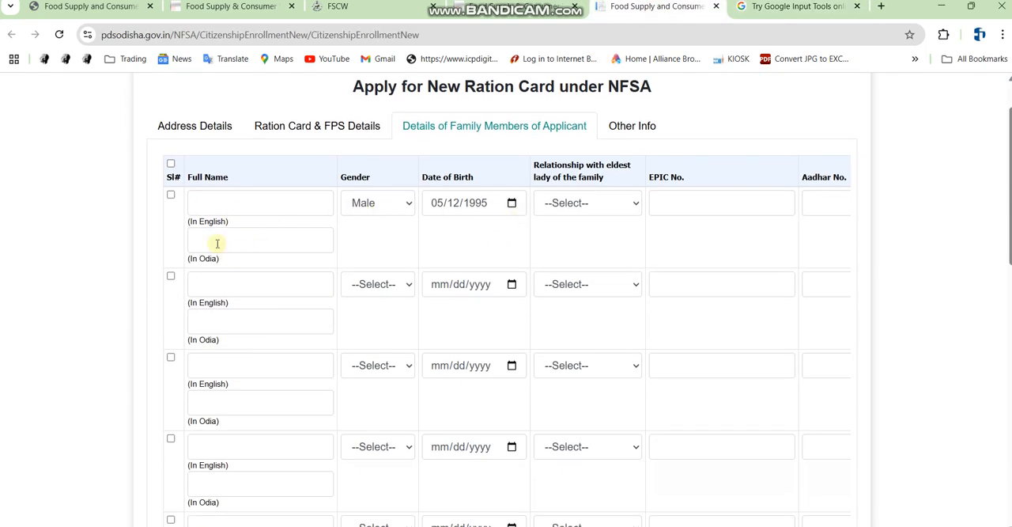
click(229, 202)
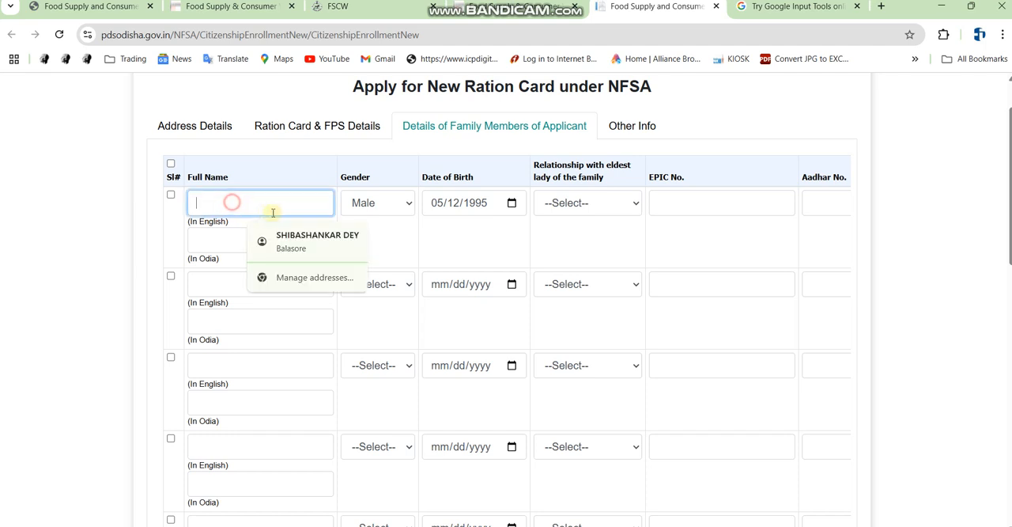
text(CSCV)
Try entering and pasting the Odia name into the first member's Odia name field, then clear it
click(208, 239)
text(ADVSDV)
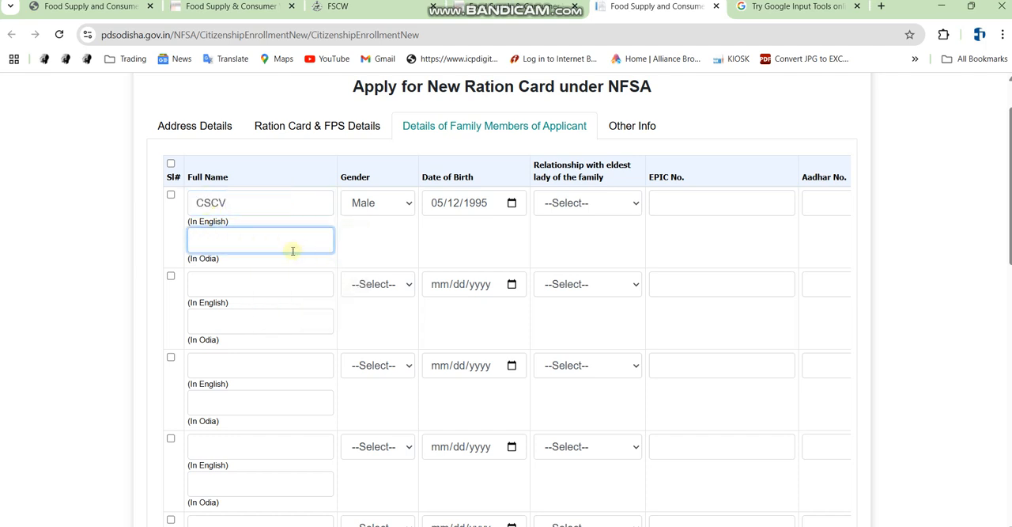
key(ctrl+v)
drag(296, 245, 68, 271)
key(BackSpace)
Set the first family member's gender to Female and date of birth to 07/13/1995
click(377, 203)
click(372, 245)
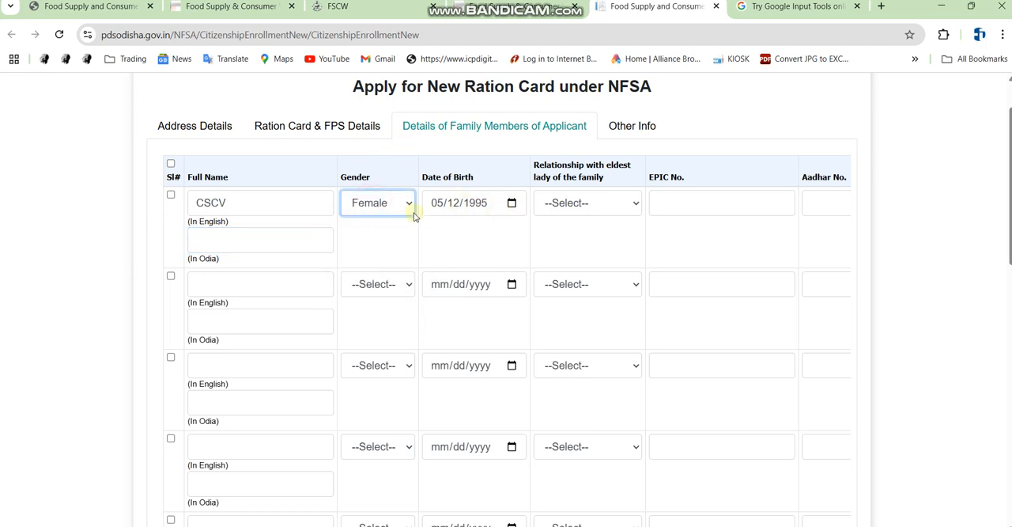
click(512, 202)
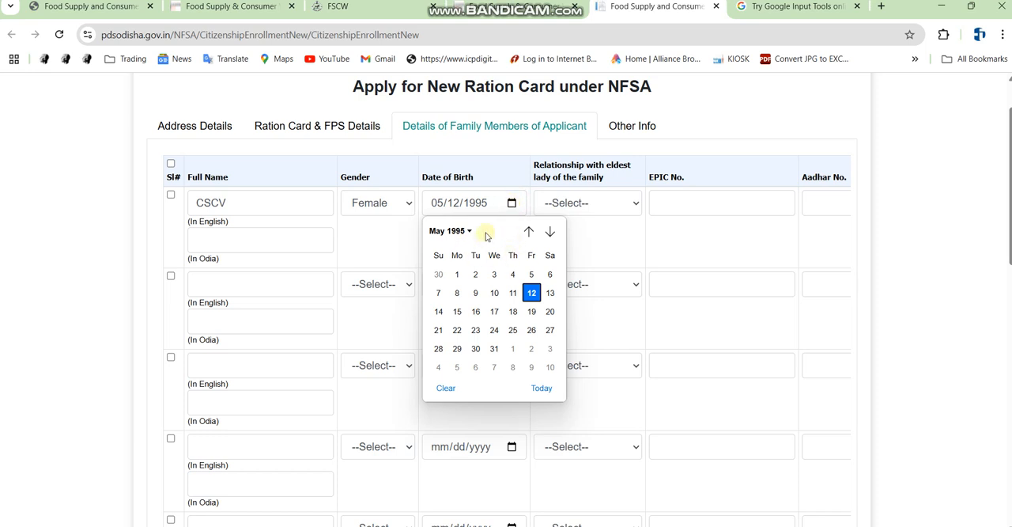
click(455, 230)
click(504, 295)
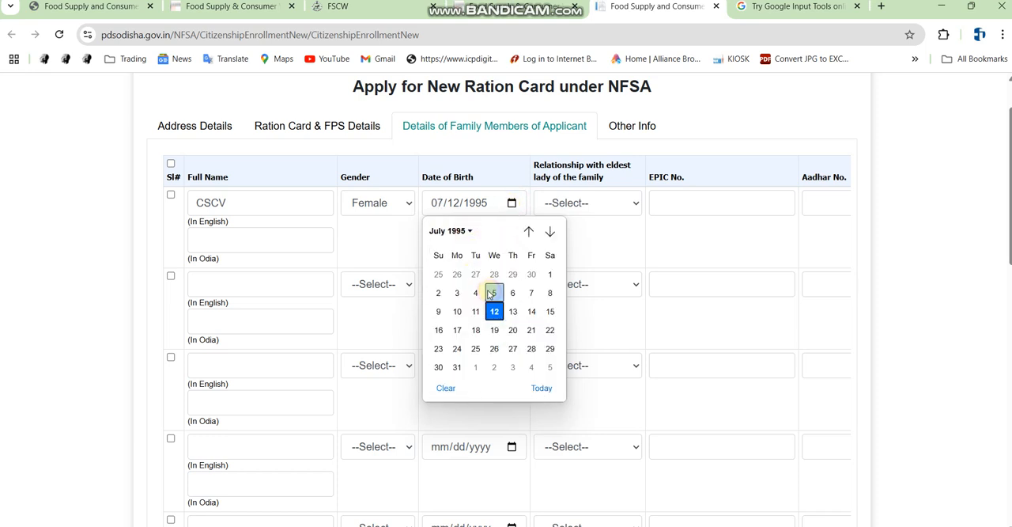
click(513, 311)
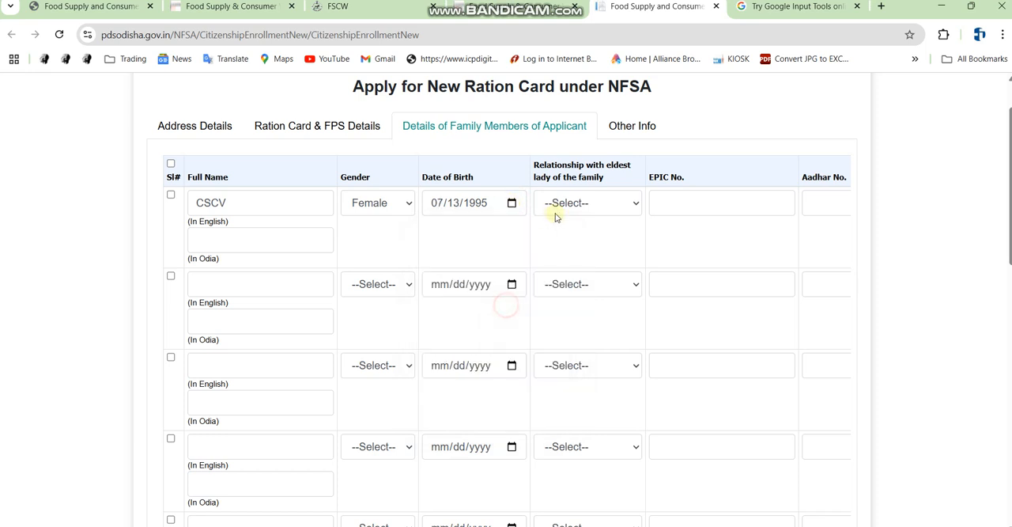
Set the first member's relationship with the eldest lady of the family to Head
click(577, 204)
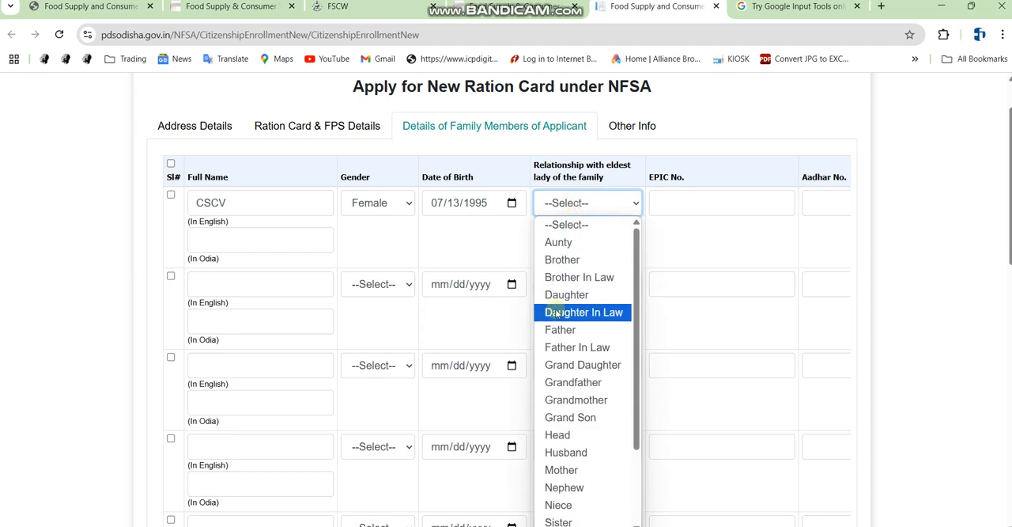
click(571, 435)
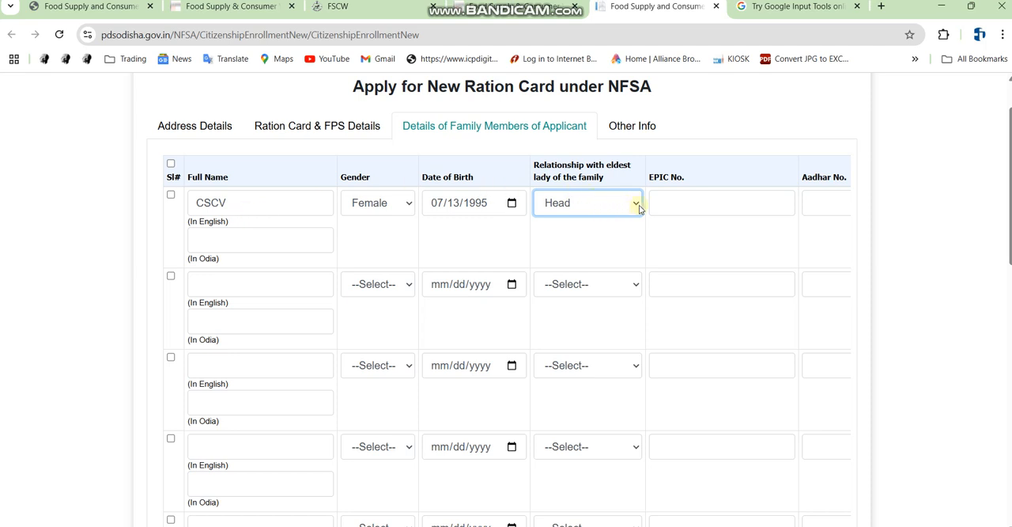
Examine the first member's remaining fields, including EPIC, Aadhar, father name and spouse name entries
click(685, 205)
key(Tab)
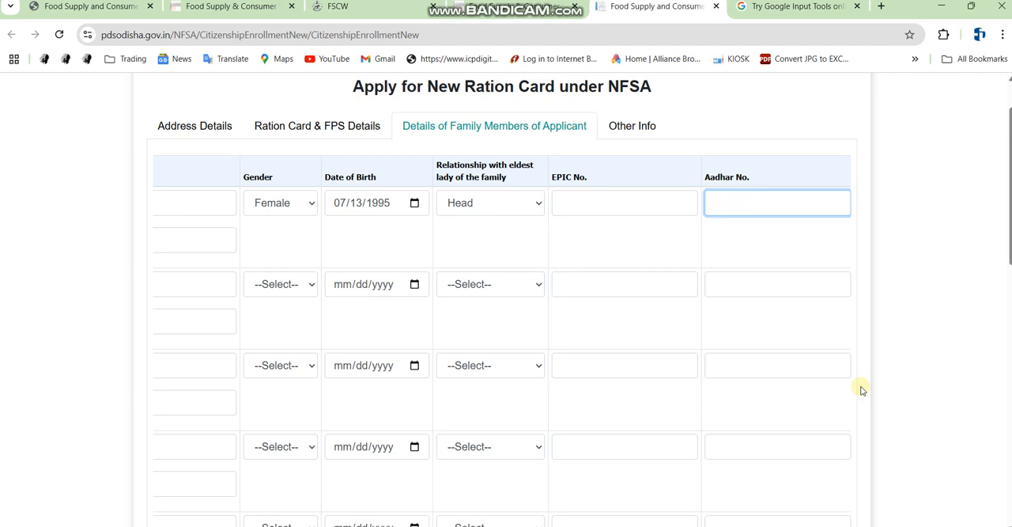
key(Tab)
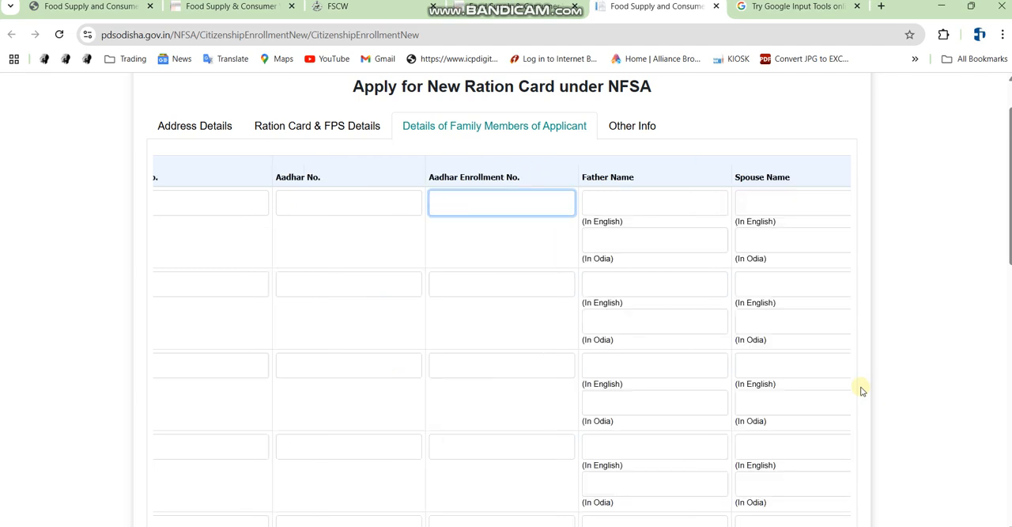
drag(659, 221, 658, 215)
click(660, 202)
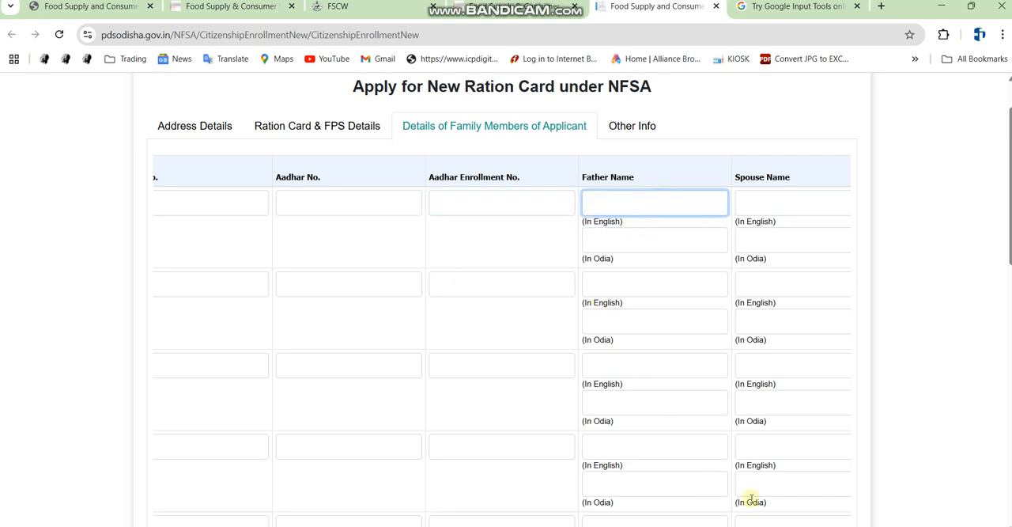
click(608, 202)
click(618, 243)
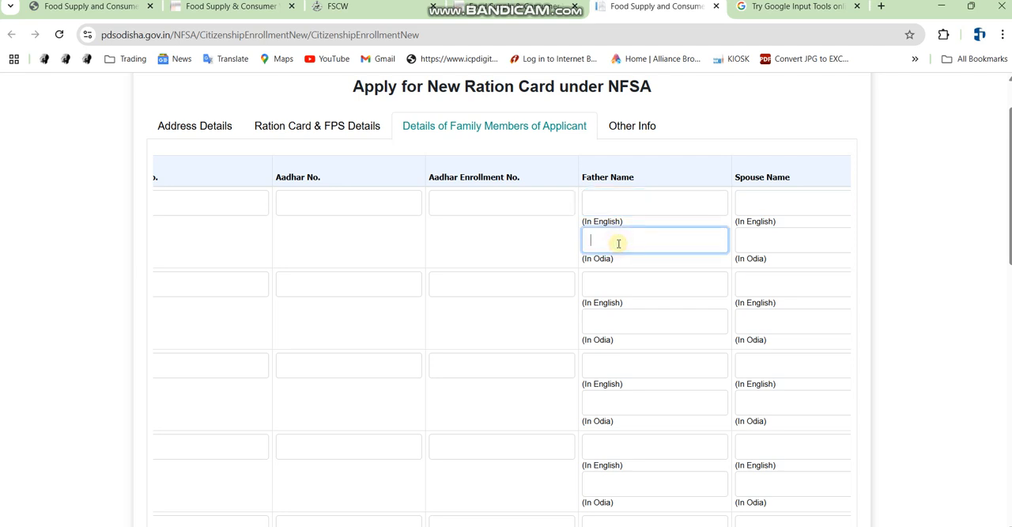
click(748, 204)
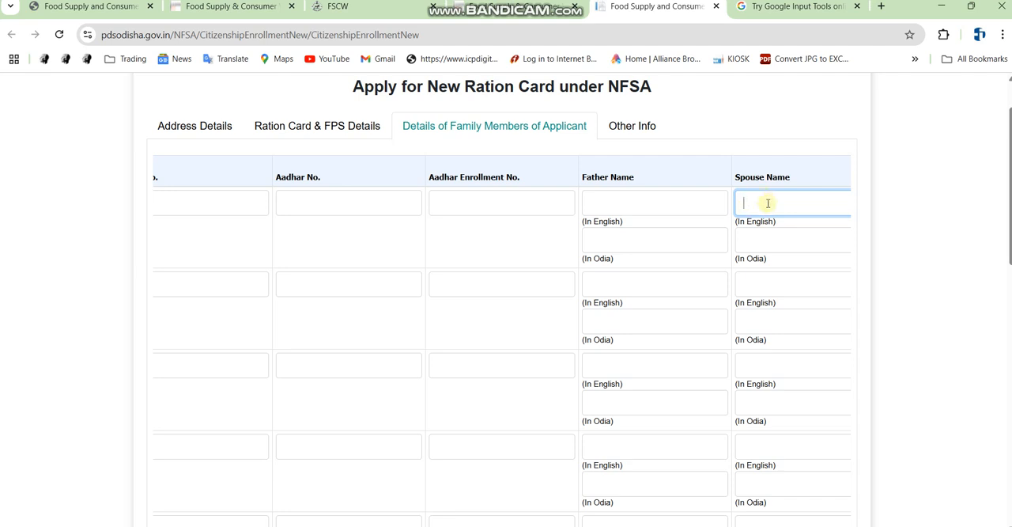
click(768, 203)
click(768, 201)
click(774, 245)
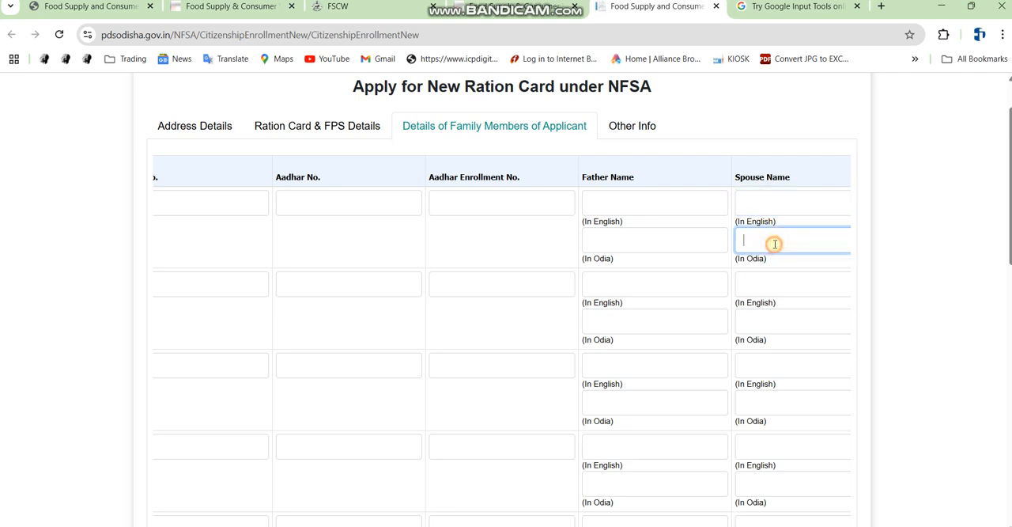
click(764, 204)
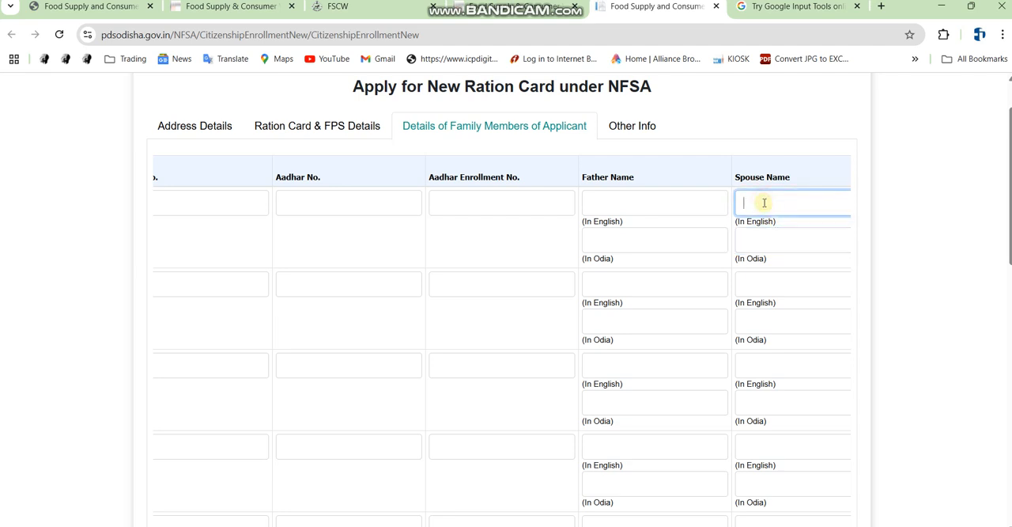
click(767, 207)
click(768, 246)
key(Tab)
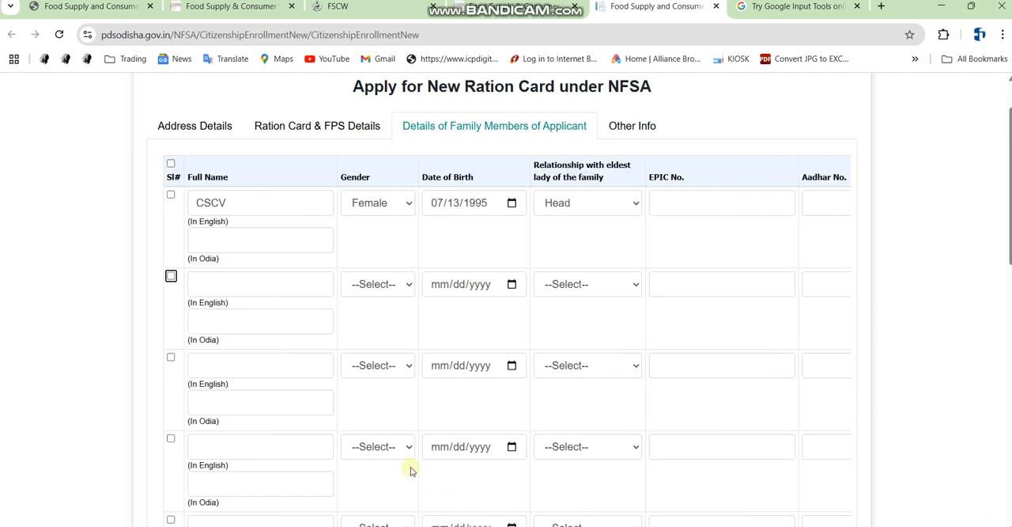
Choose CSCV as the applicant name and try to proceed to the next section
click(218, 289)
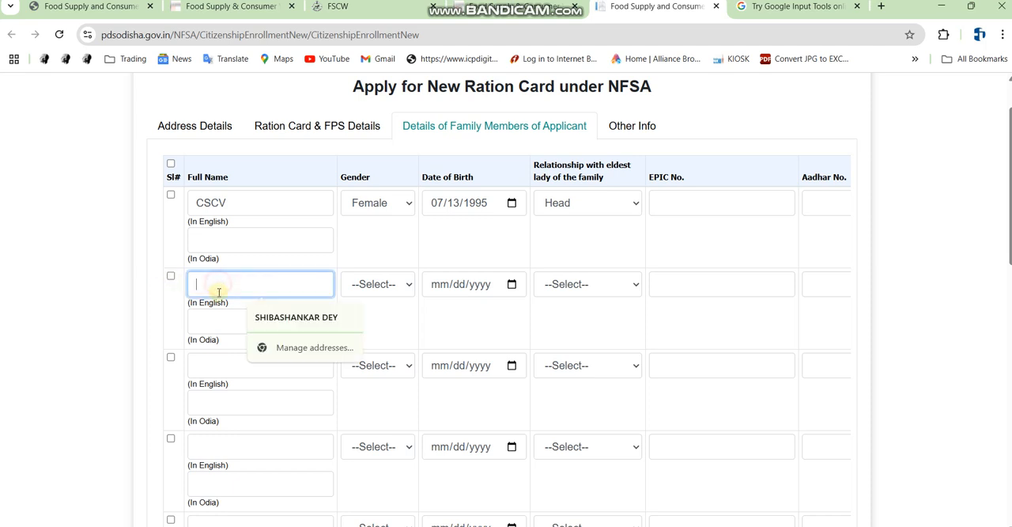
click(437, 329)
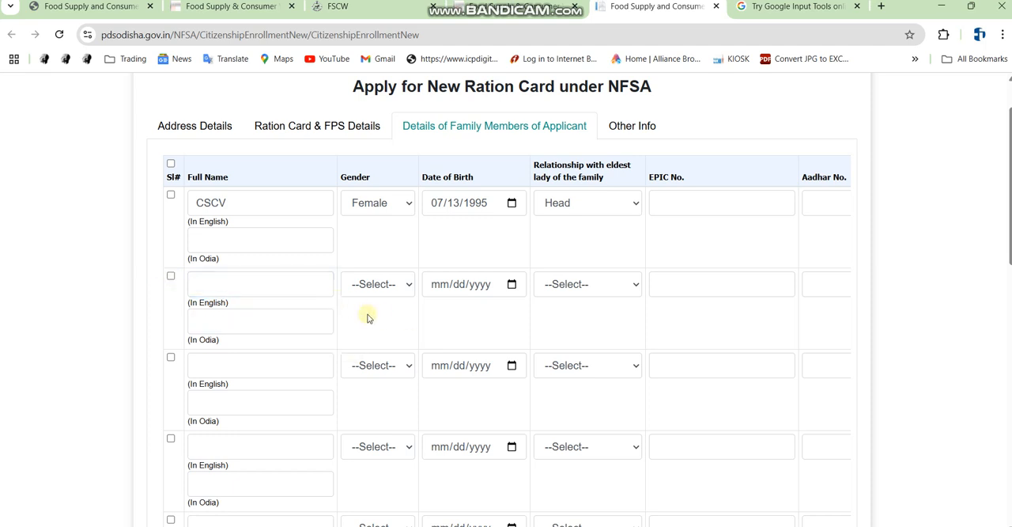
scroll(356, 308, down, 10)
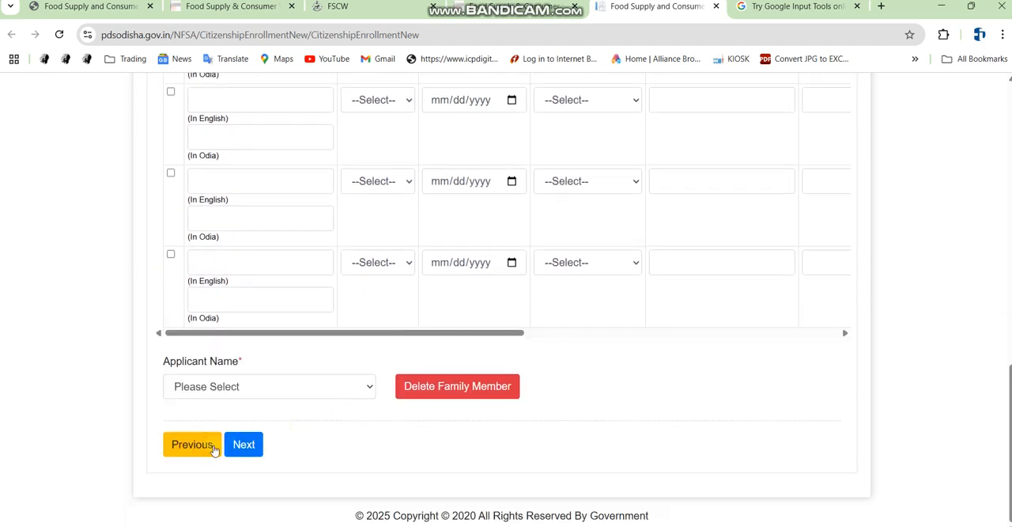
click(242, 387)
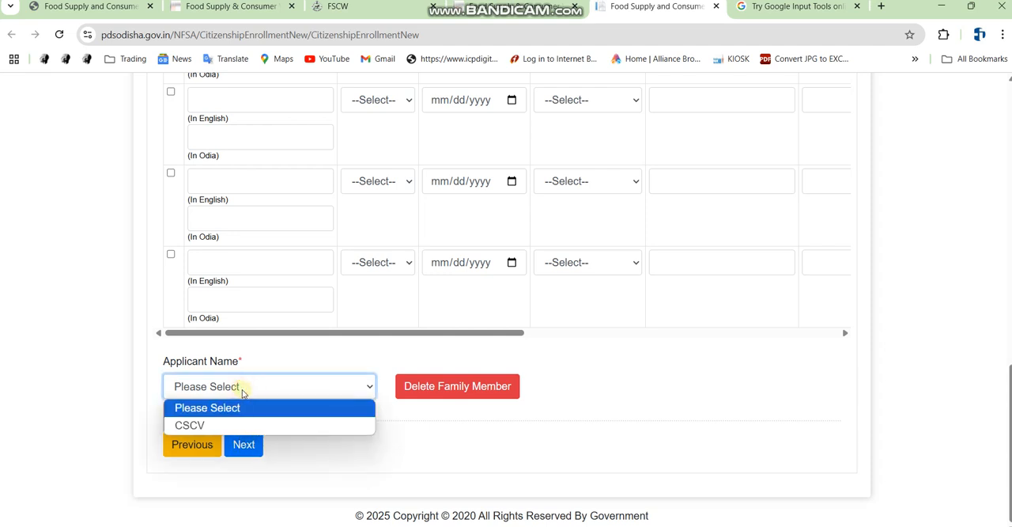
click(220, 388)
click(225, 394)
click(218, 425)
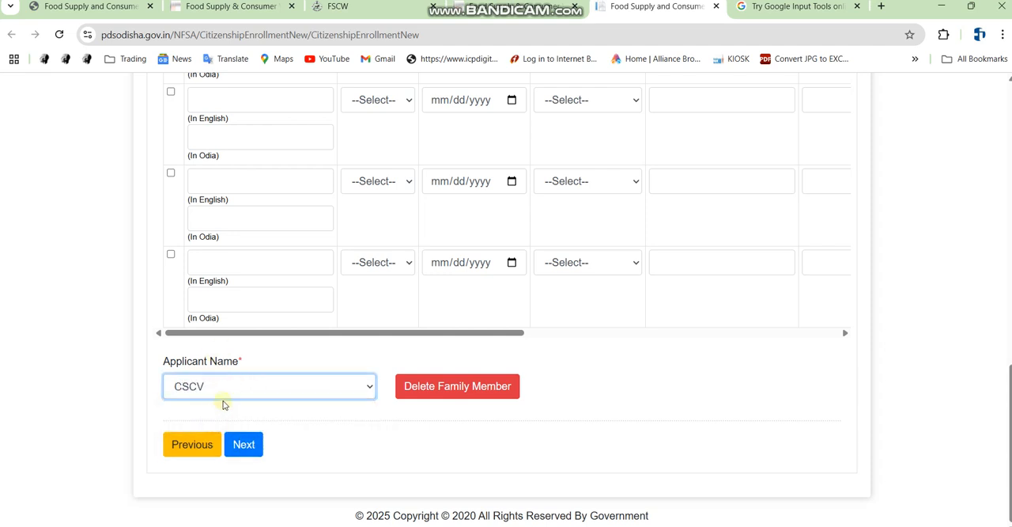
click(228, 447)
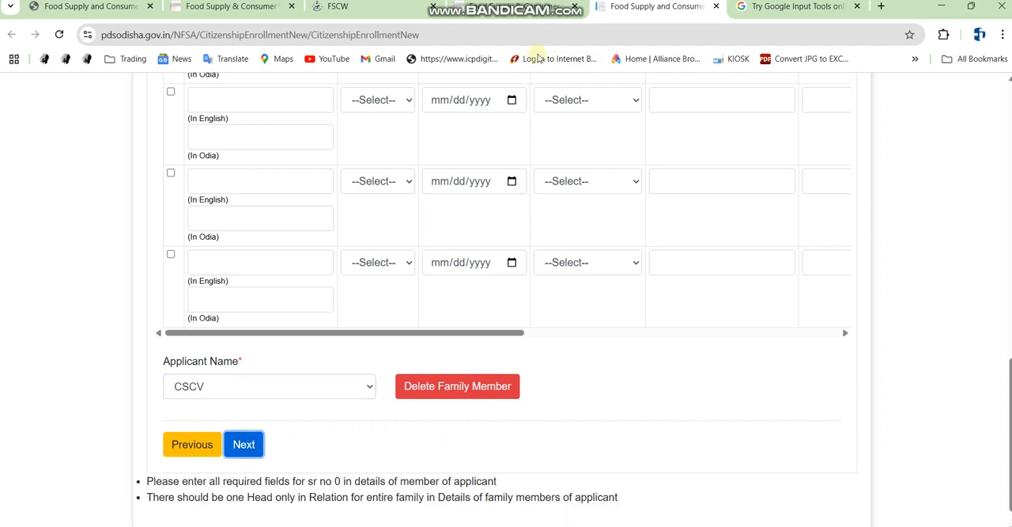
Switch to the Other Info section and set the distribution company to NESCO
scroll(588, 158, up, 10)
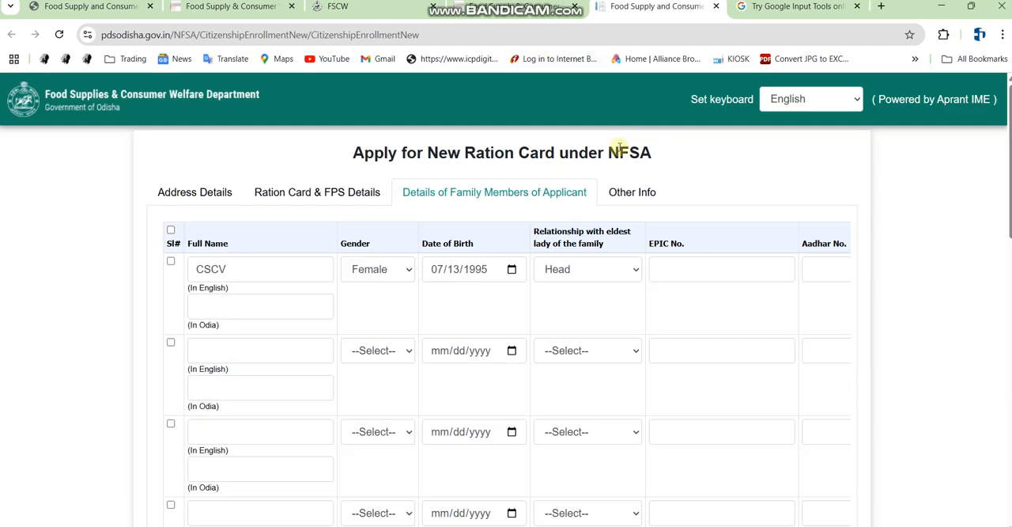
click(620, 193)
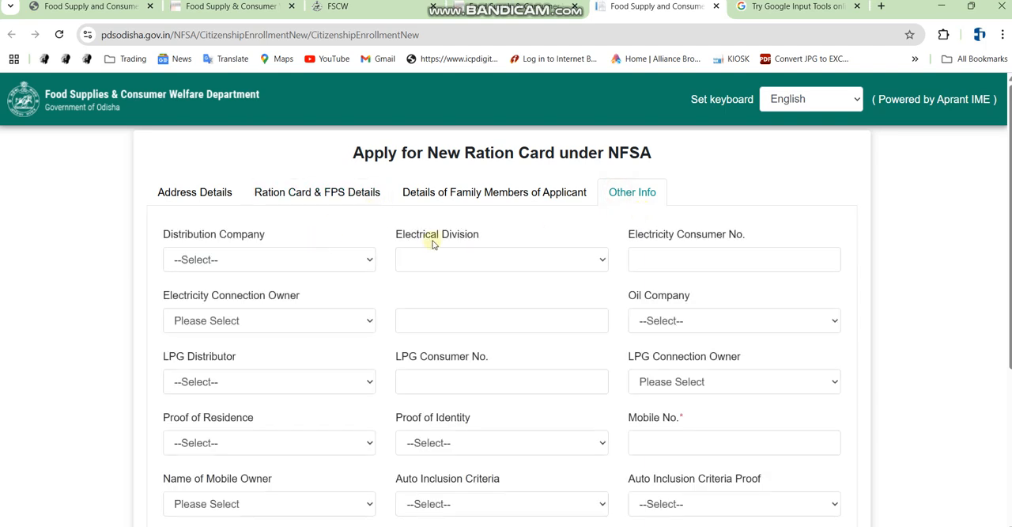
scroll(443, 253, down, 1)
click(237, 195)
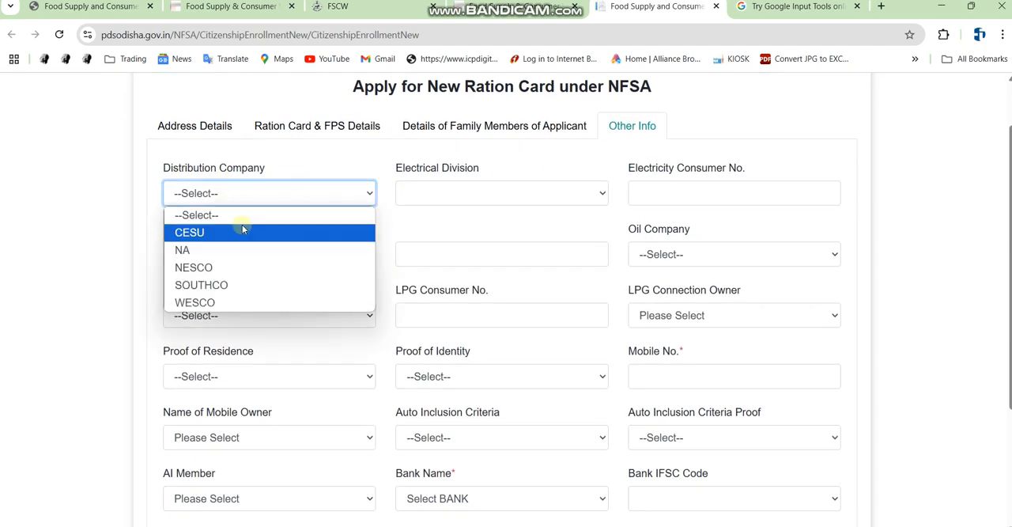
click(221, 270)
click(269, 192)
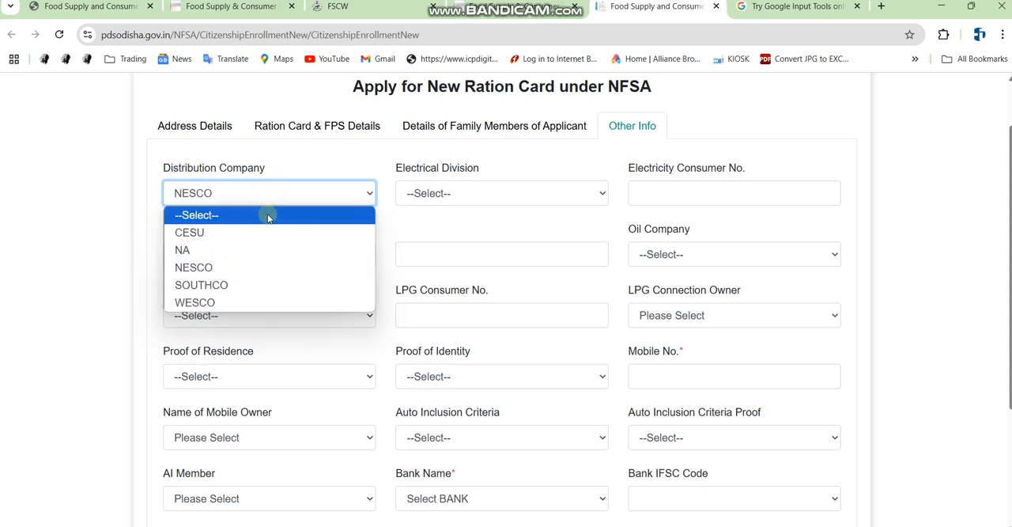
click(221, 269)
Set the electrical division to JED, Jaleswar
click(440, 193)
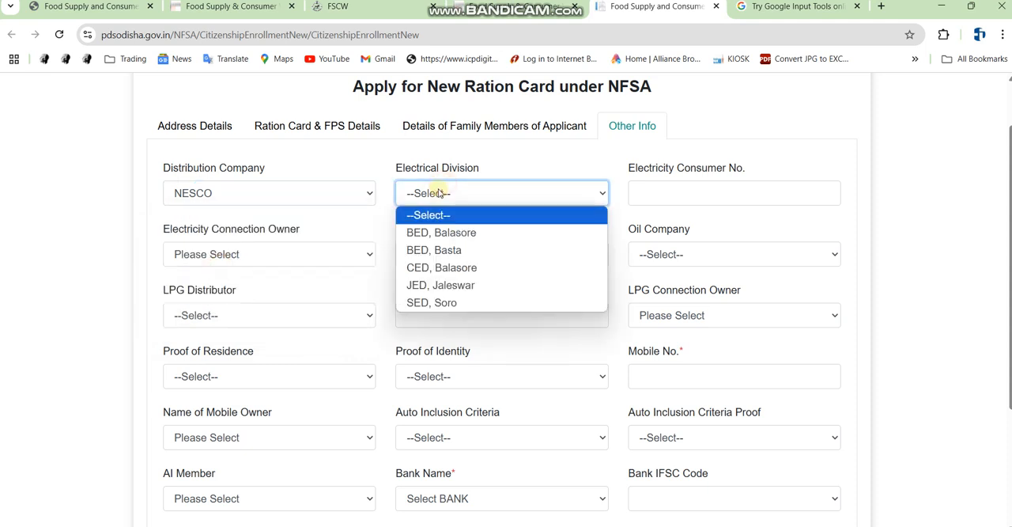
click(886, 524)
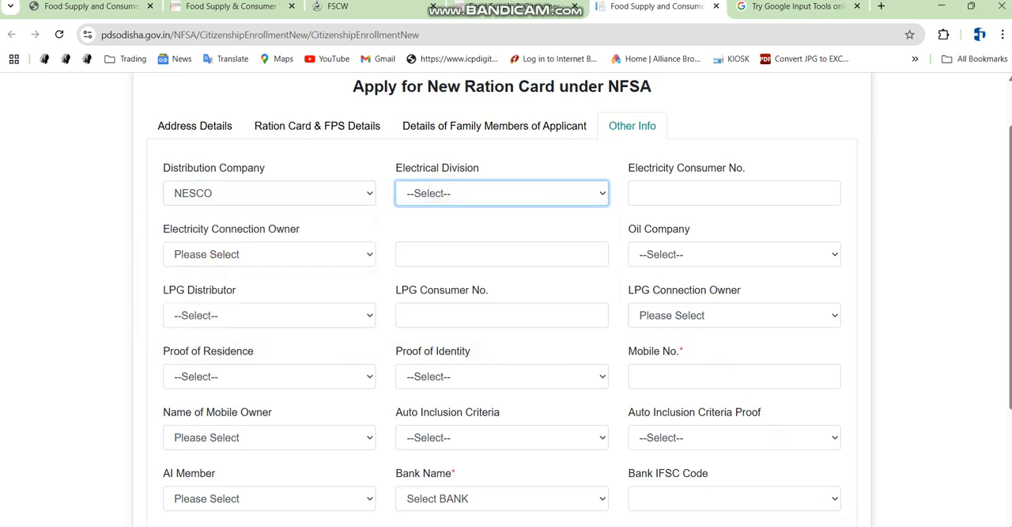
click(449, 193)
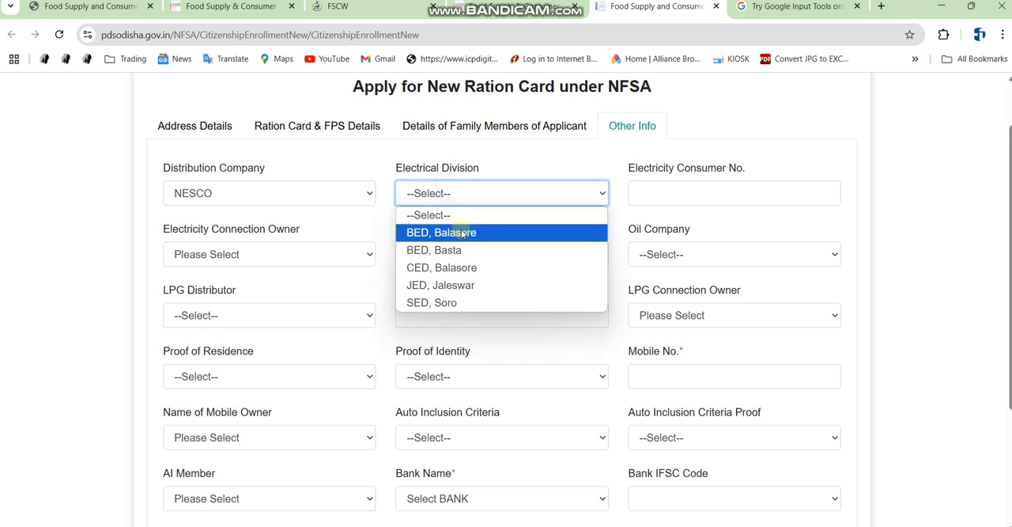
click(473, 285)
click(696, 191)
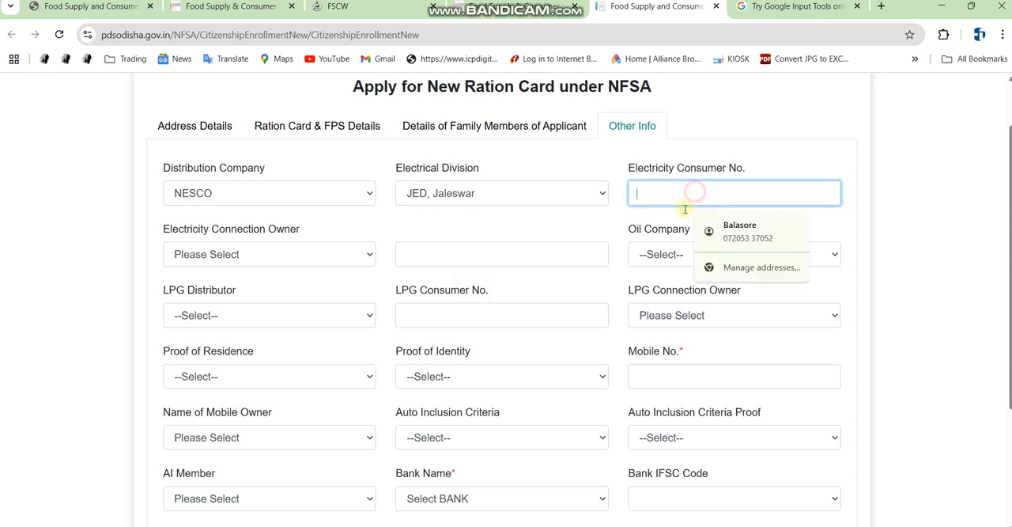
click(603, 223)
Set the electricity connection owner to CSCV and the oil company to Bharat Gas
click(242, 256)
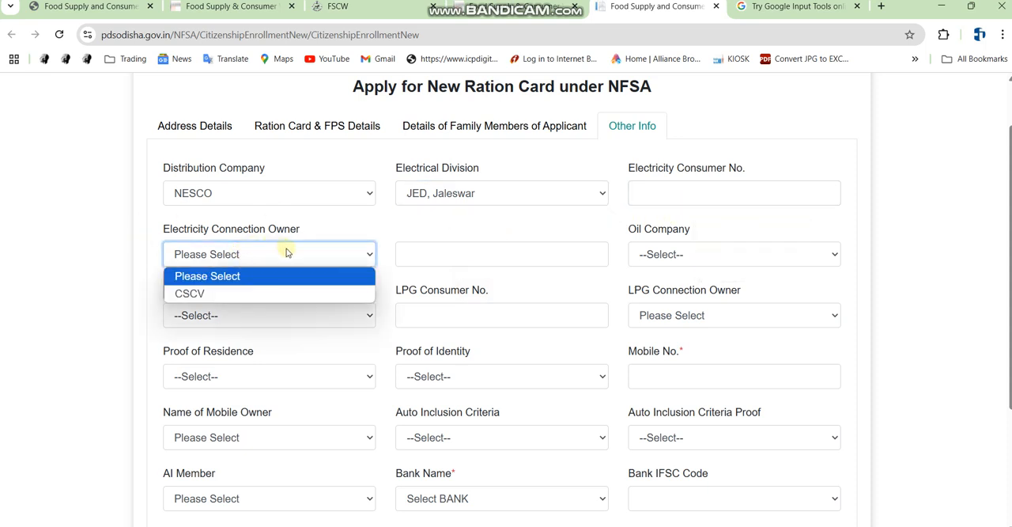
click(245, 294)
click(224, 254)
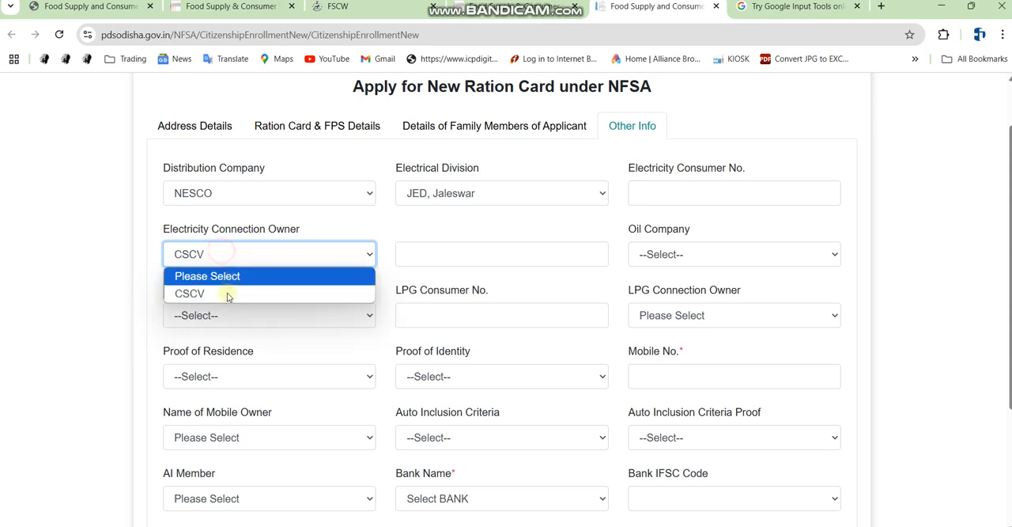
click(225, 295)
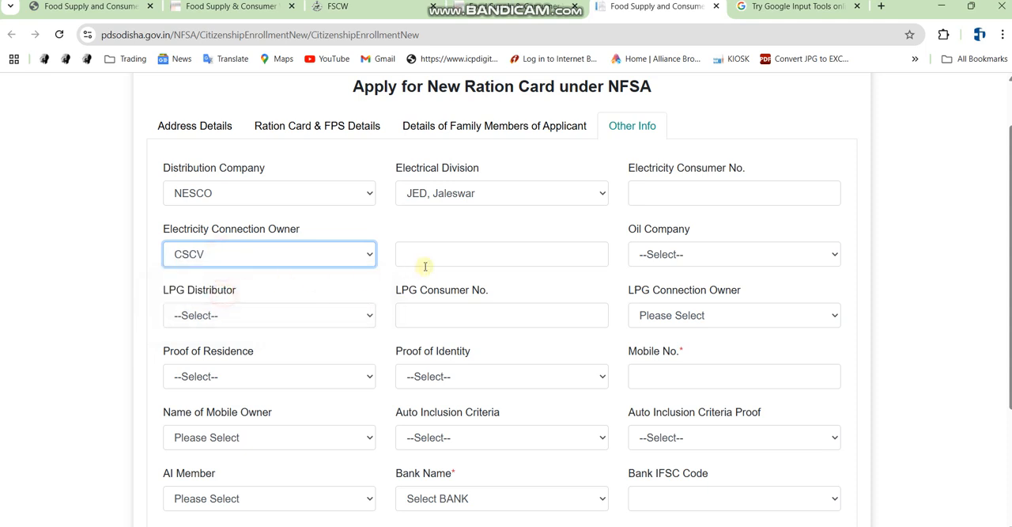
click(713, 255)
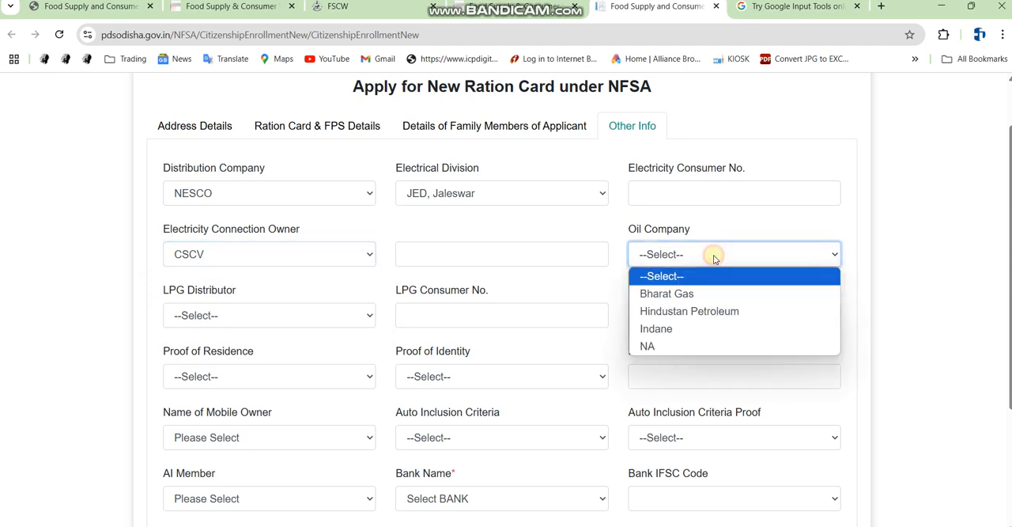
click(682, 297)
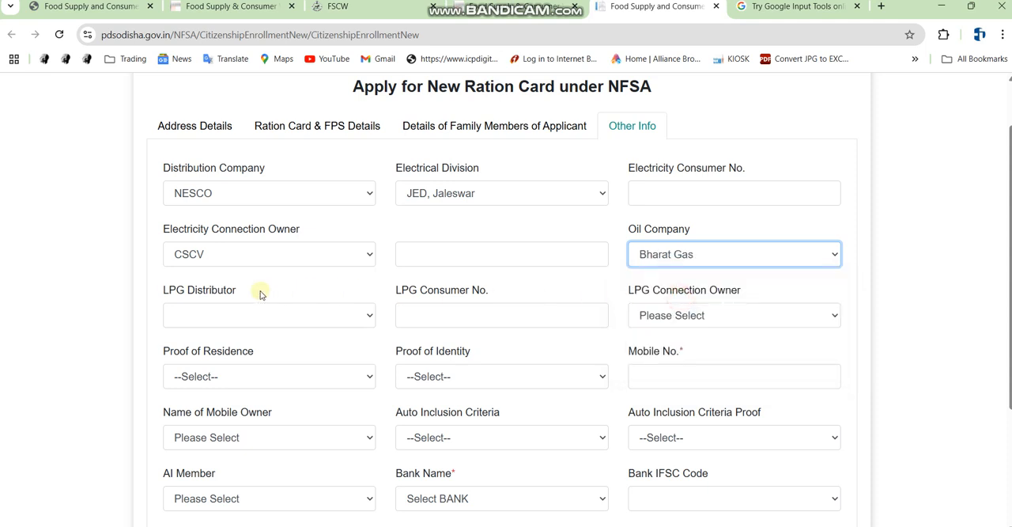
Set both the proof of residence and the proof of identity to Aadhar Card
scroll(261, 319, down, 1)
click(235, 317)
click(235, 314)
click(257, 316)
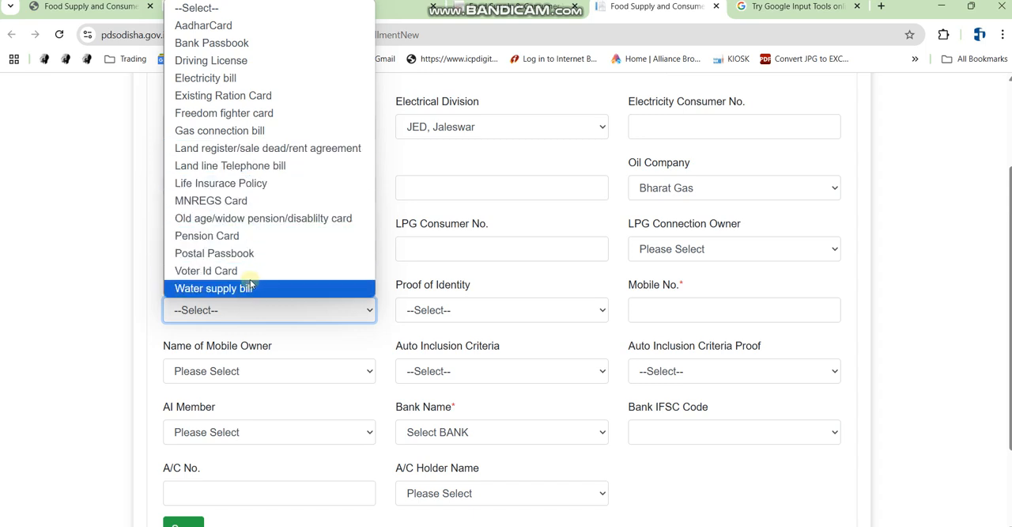
click(240, 312)
click(233, 307)
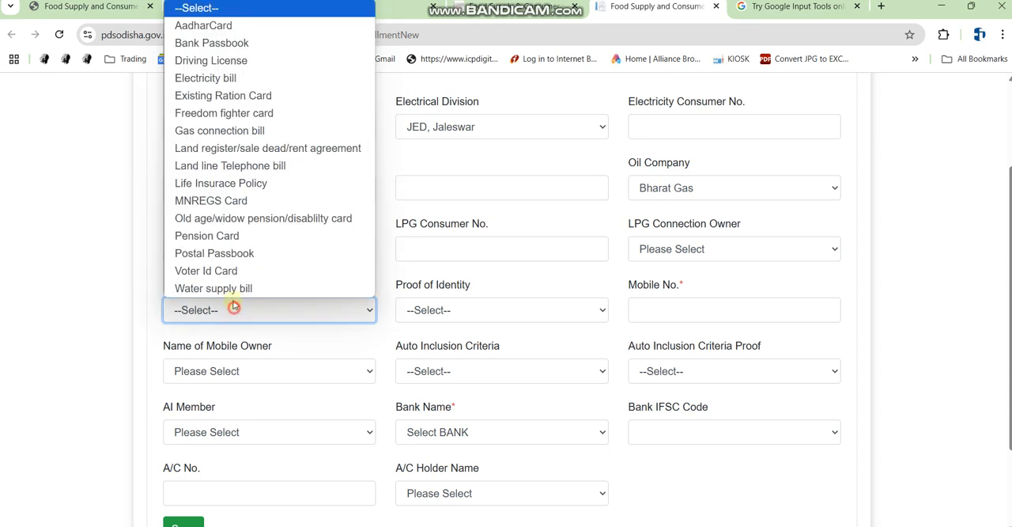
click(251, 33)
click(449, 309)
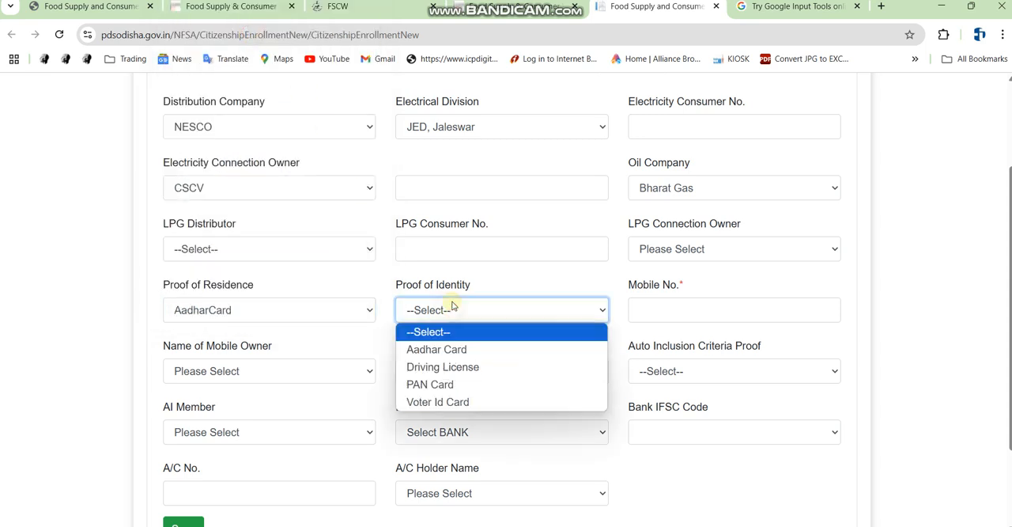
click(457, 350)
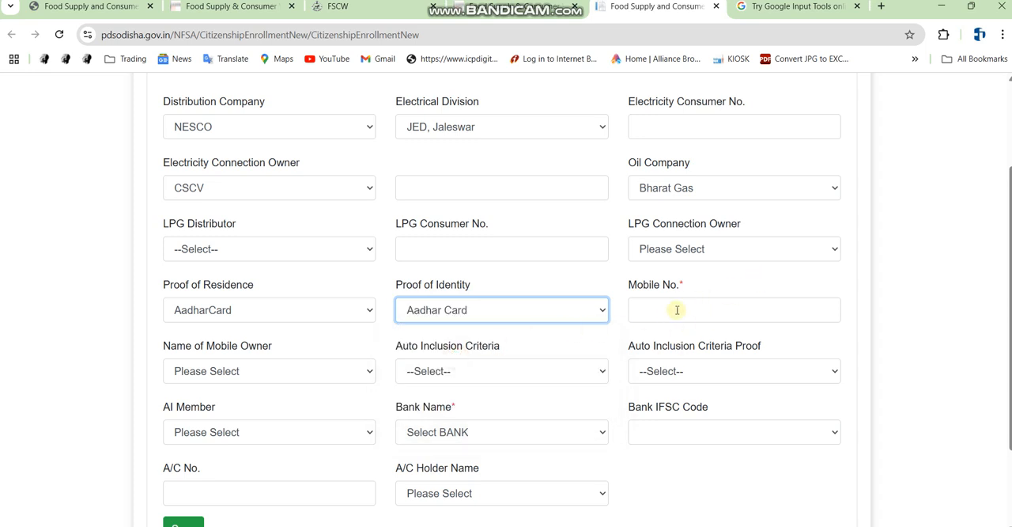
key(alt)
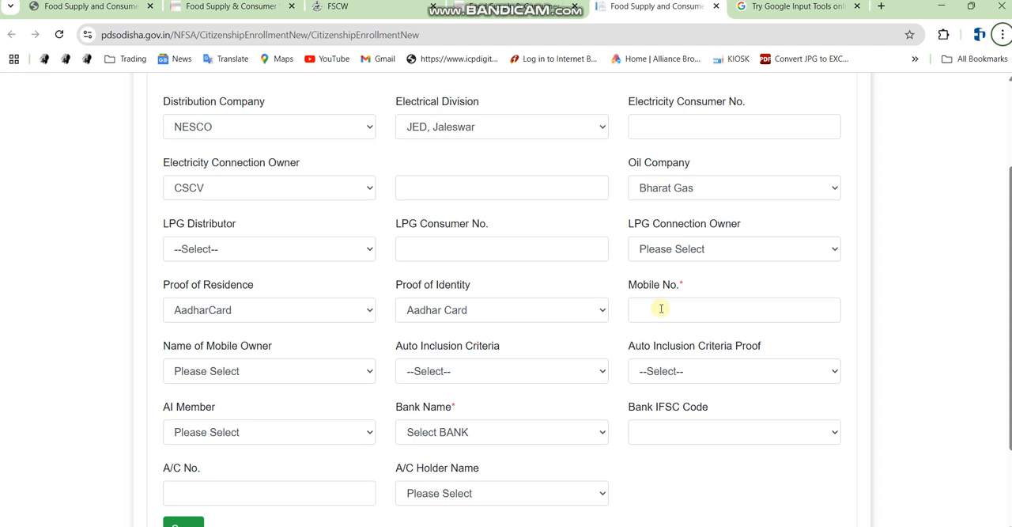
mouse_move(624, 290)
mouse_down()
mouse_move(809, 355)
mouse_move(831, 353)
mouse_up()
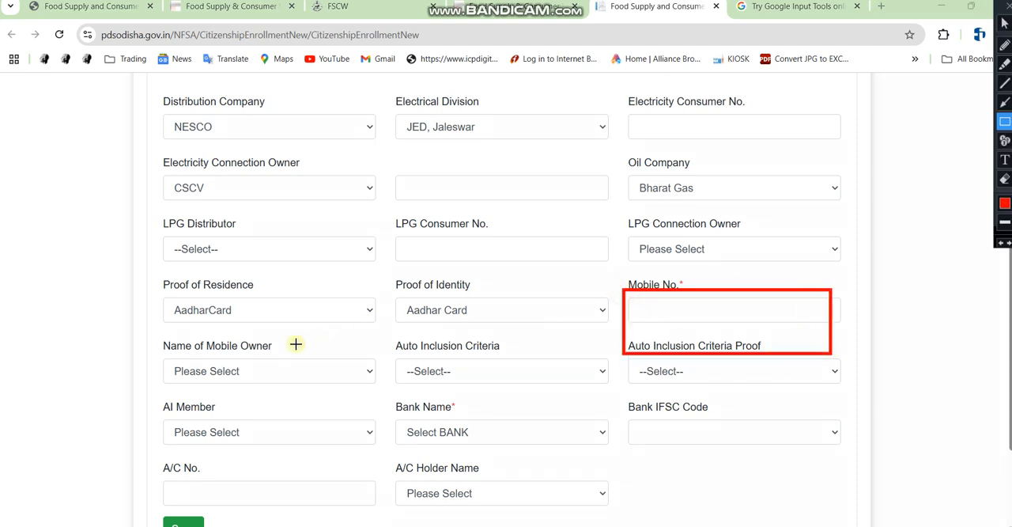
drag(160, 345, 342, 386)
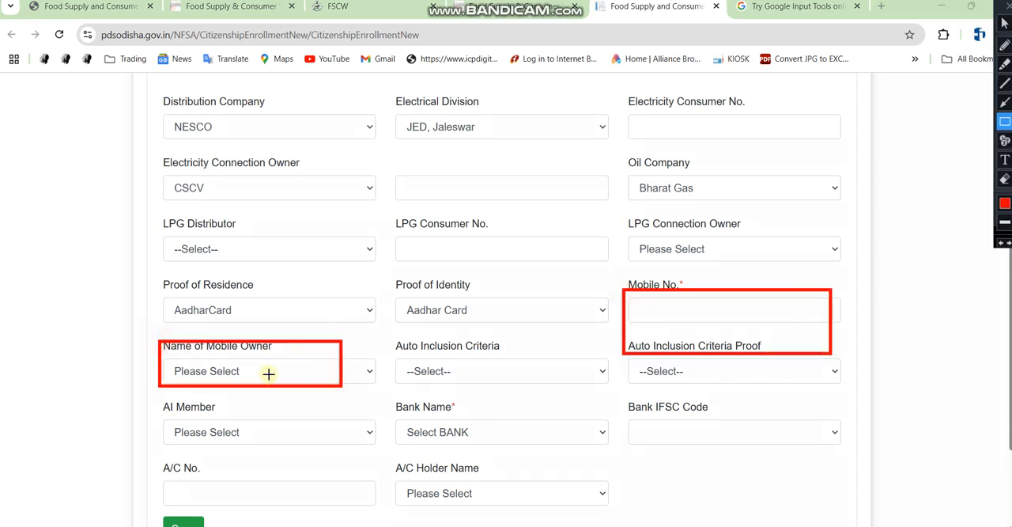
key(Escape)
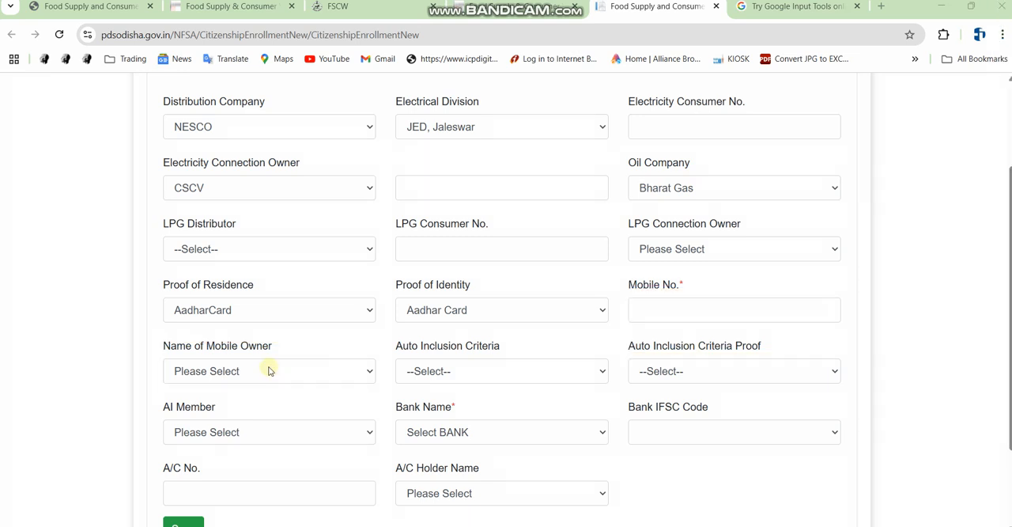
Set the mobile owner's name to CSCV and the auto inclusion criteria to 2 Destitute or Living on alms
click(268, 371)
click(215, 409)
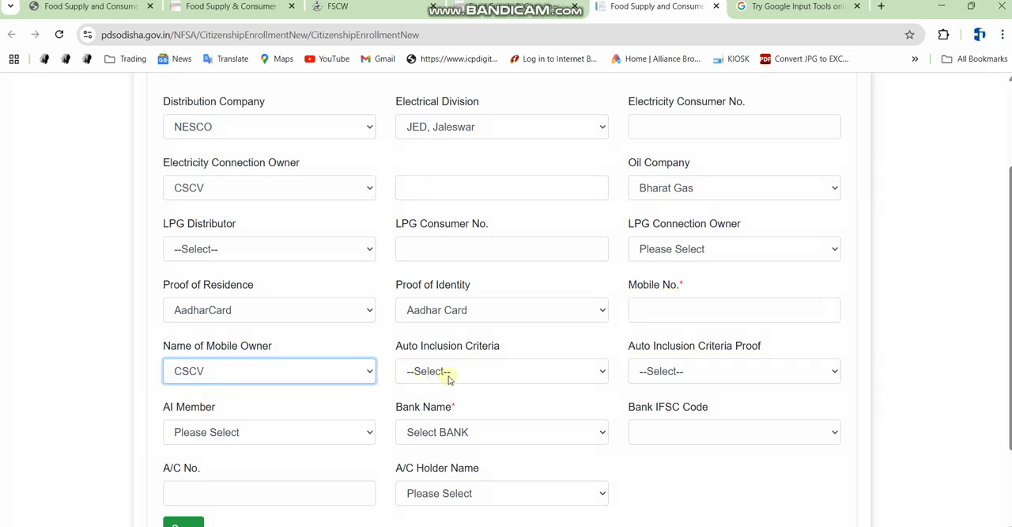
click(910, 525)
click(496, 370)
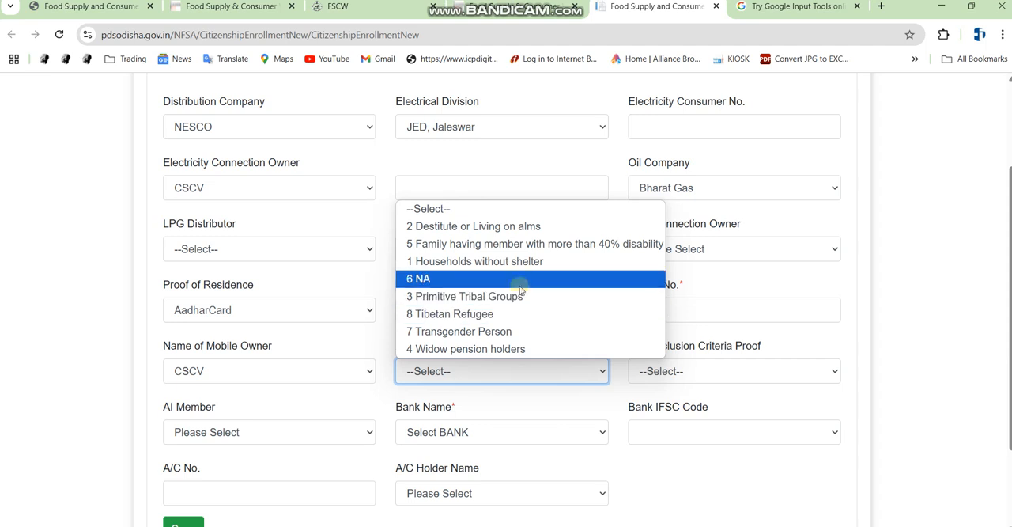
click(514, 228)
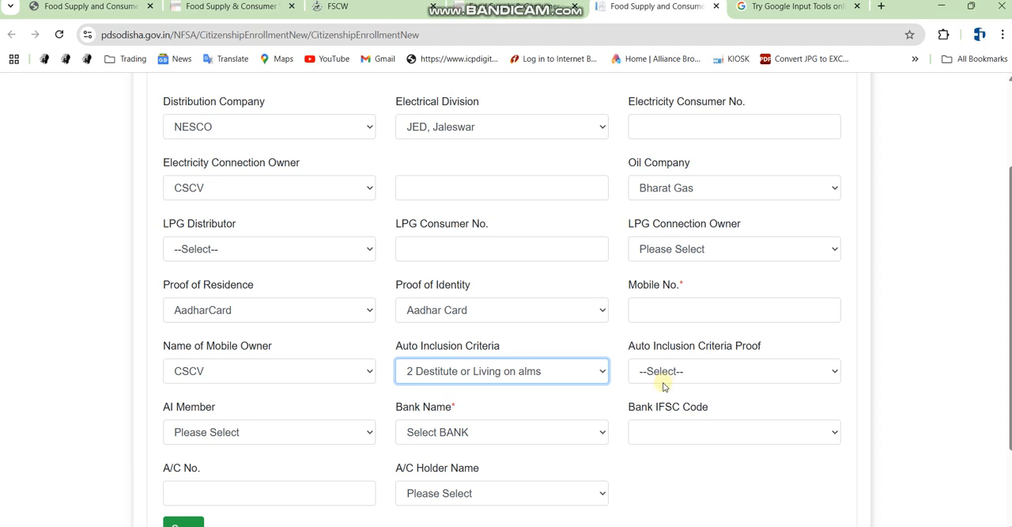
scroll(258, 403, down, 1)
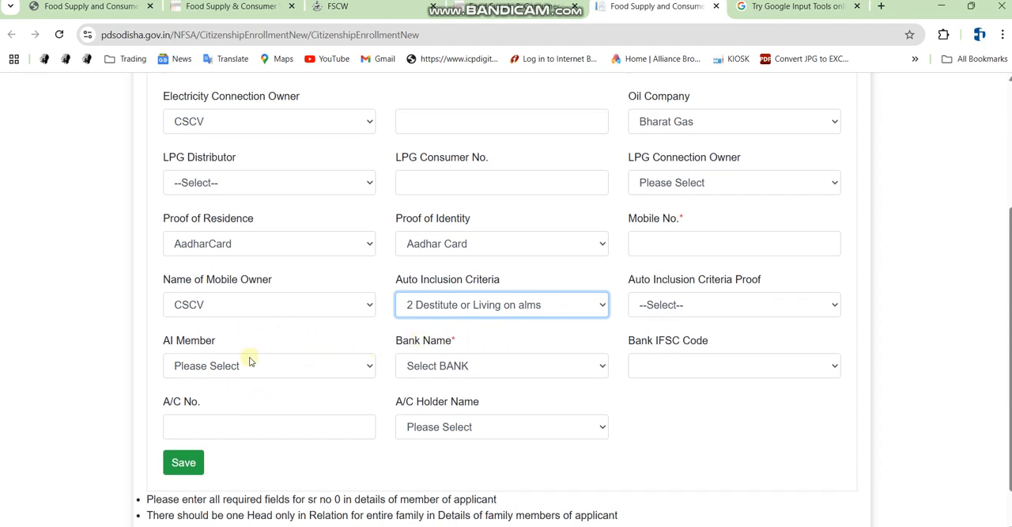
click(455, 368)
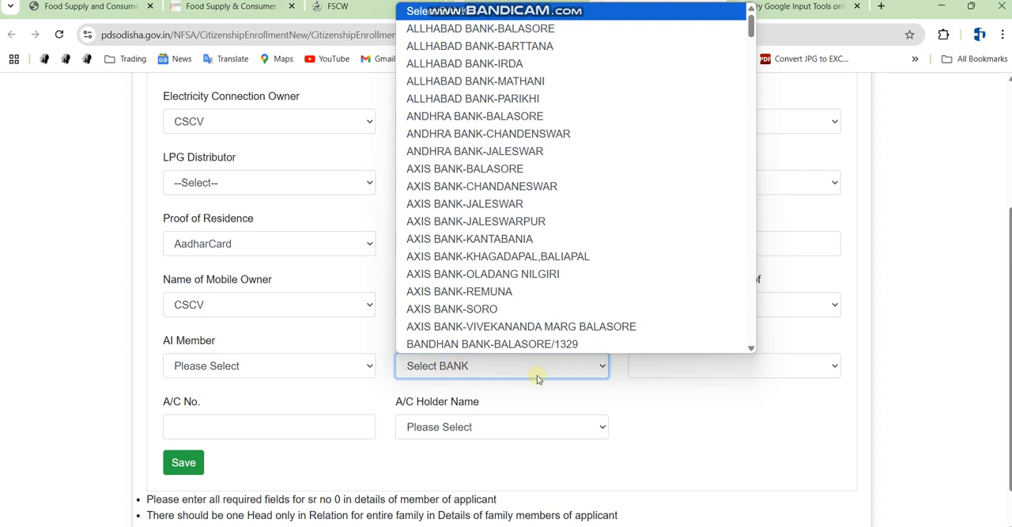
click(529, 371)
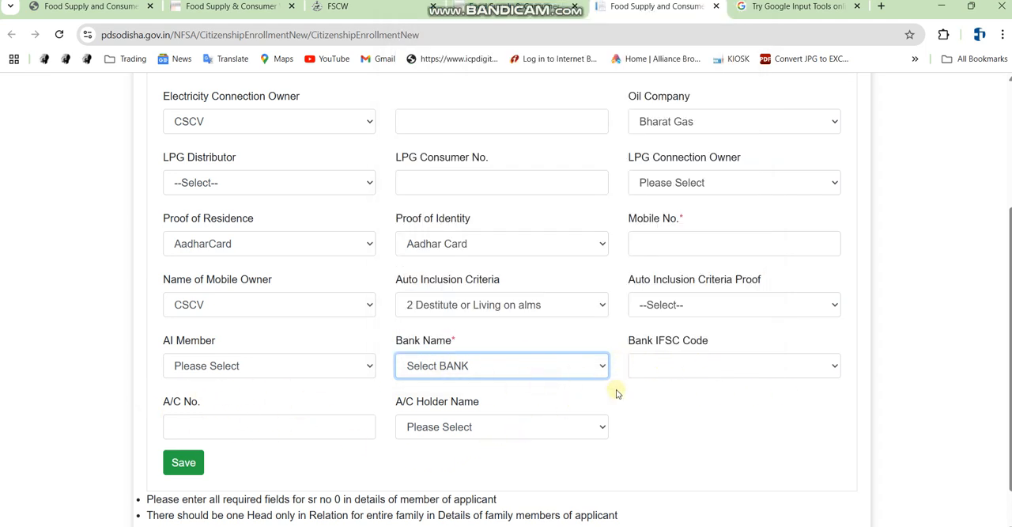
scroll(498, 398, down, 1)
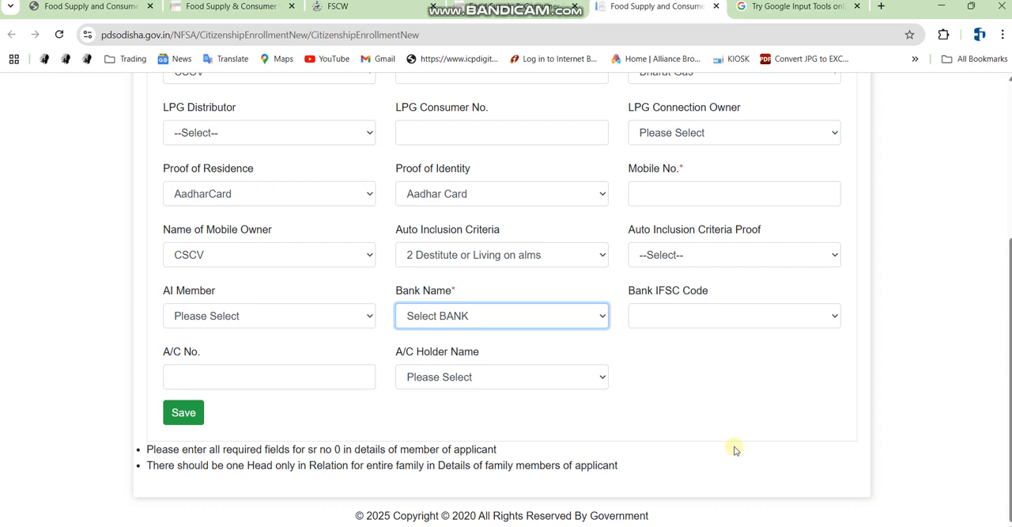
scroll(739, 458, up, 3)
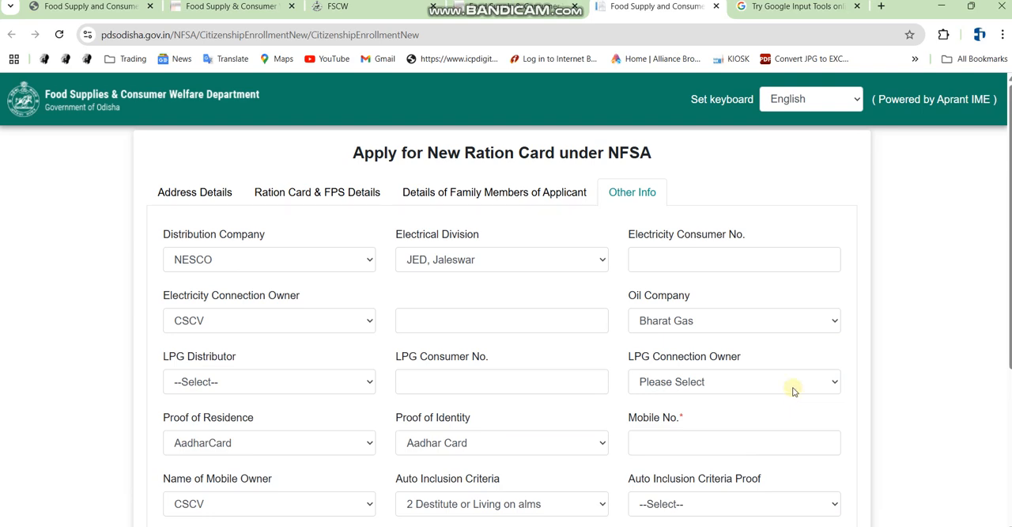
Review the filled-in Address Details and Ration Card & FPS Details sections
click(194, 198)
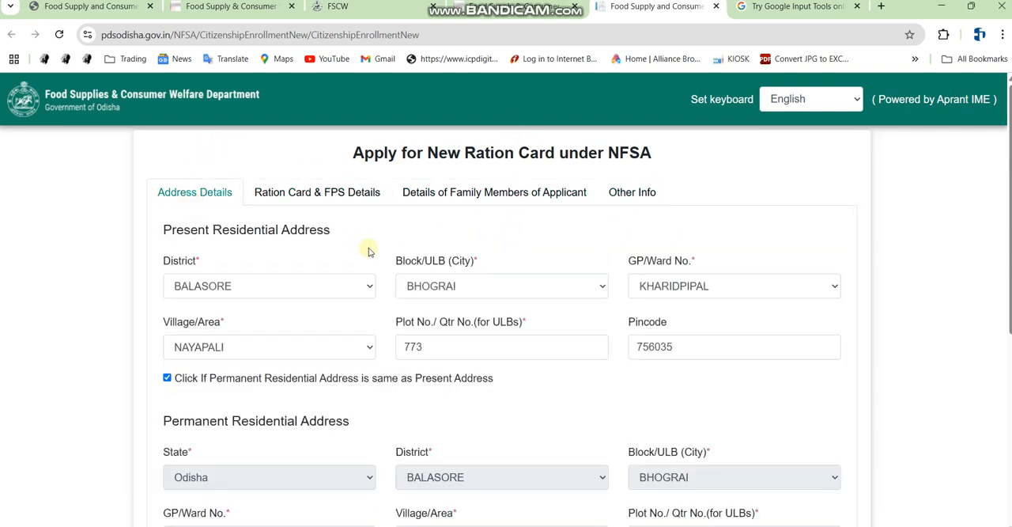
scroll(468, 316, down, 4)
scroll(469, 327, up, 5)
click(359, 187)
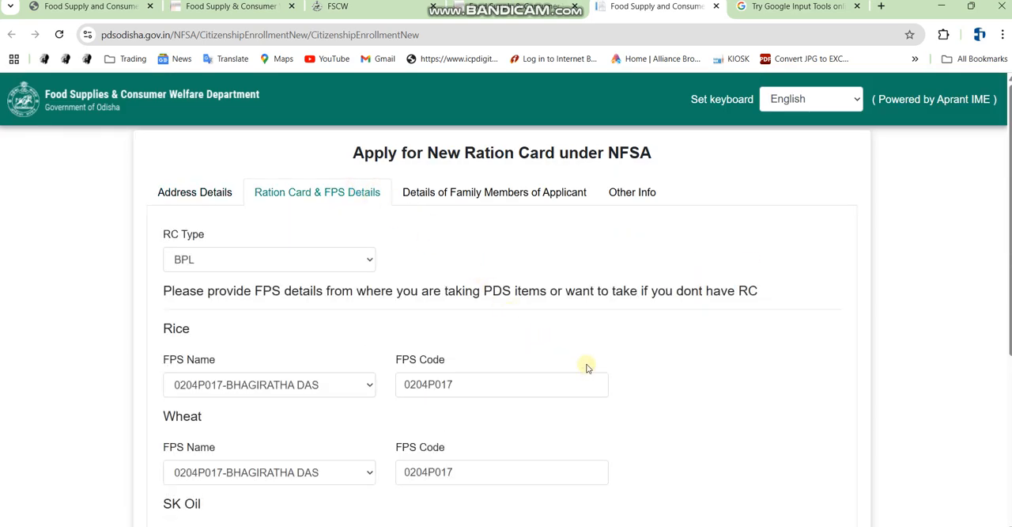
scroll(587, 367, down, 3)
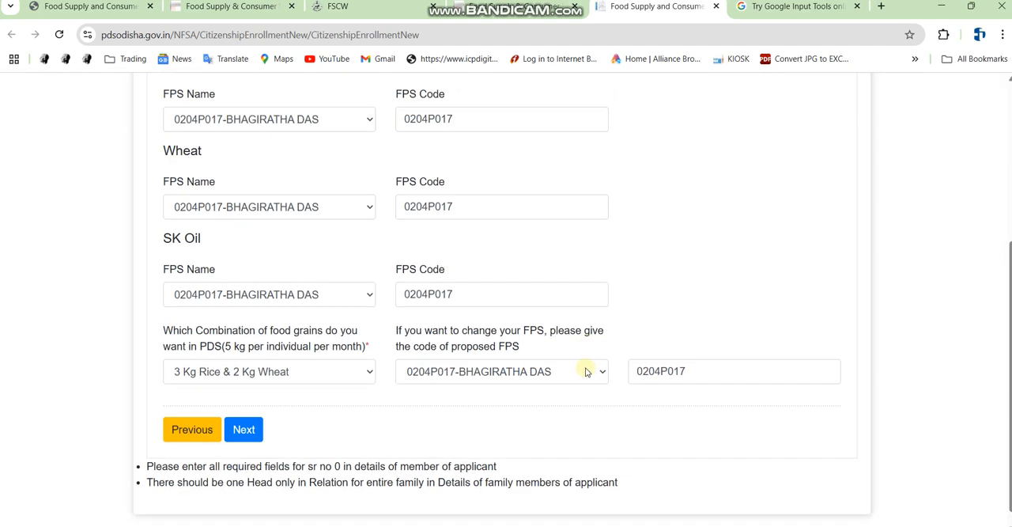